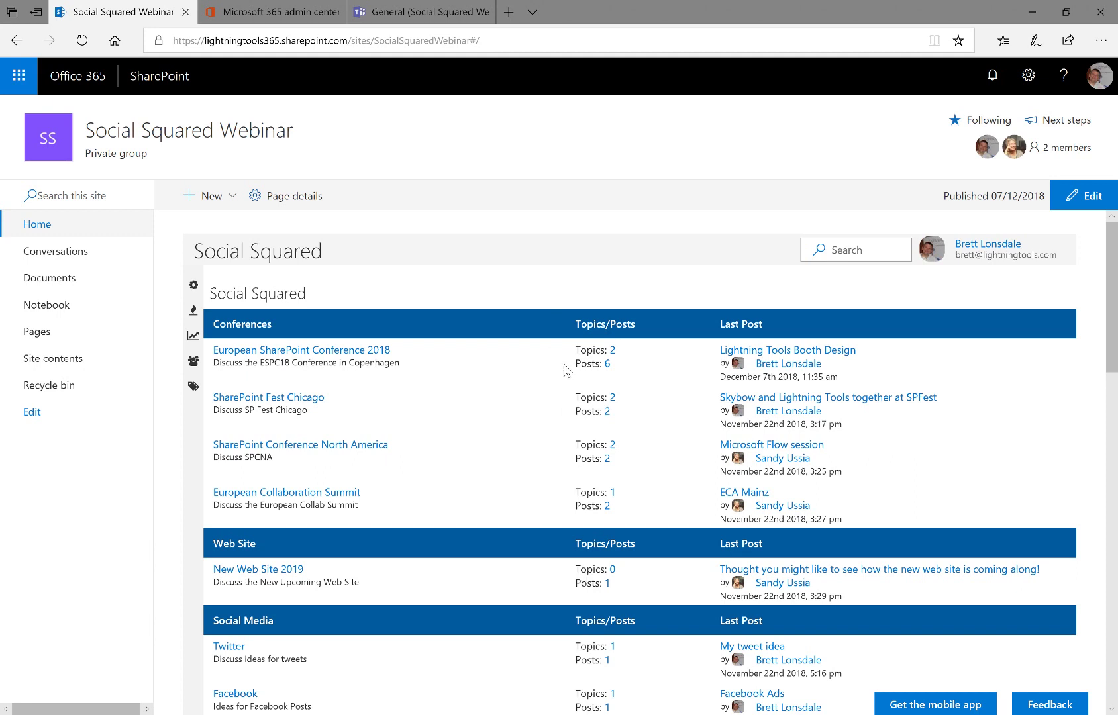
- Switch to Microsoft Teams, view the tab types available for the General channel, and compare its Social Squared tab with the SharePoint page
click(381, 18)
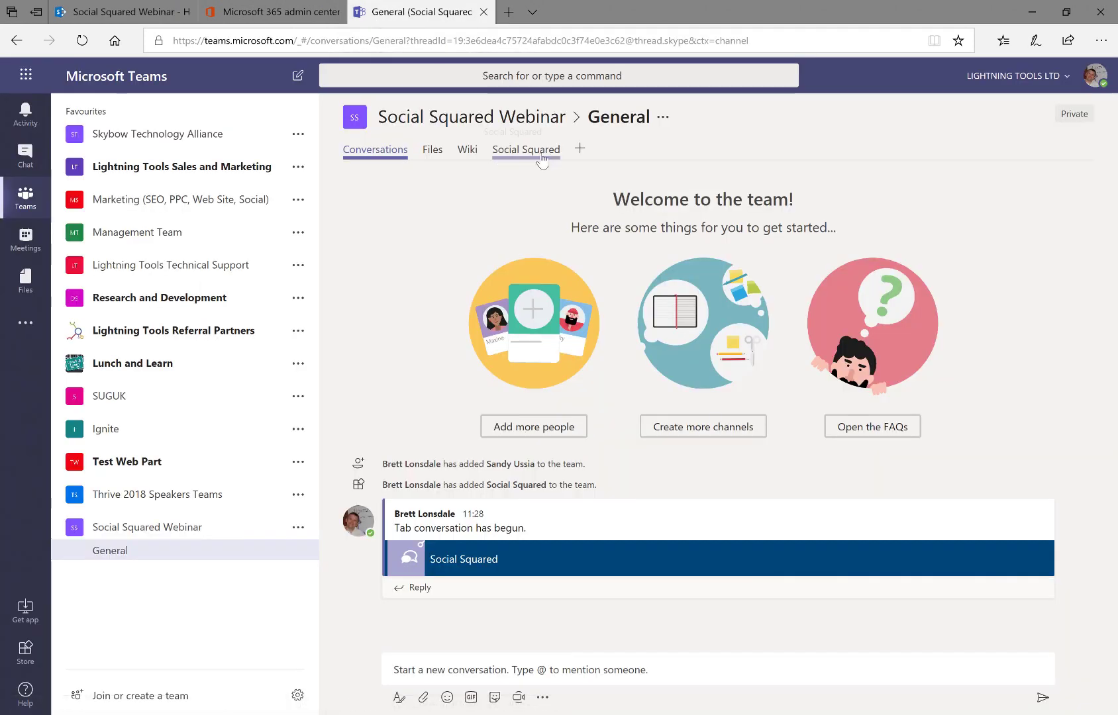
click(581, 151)
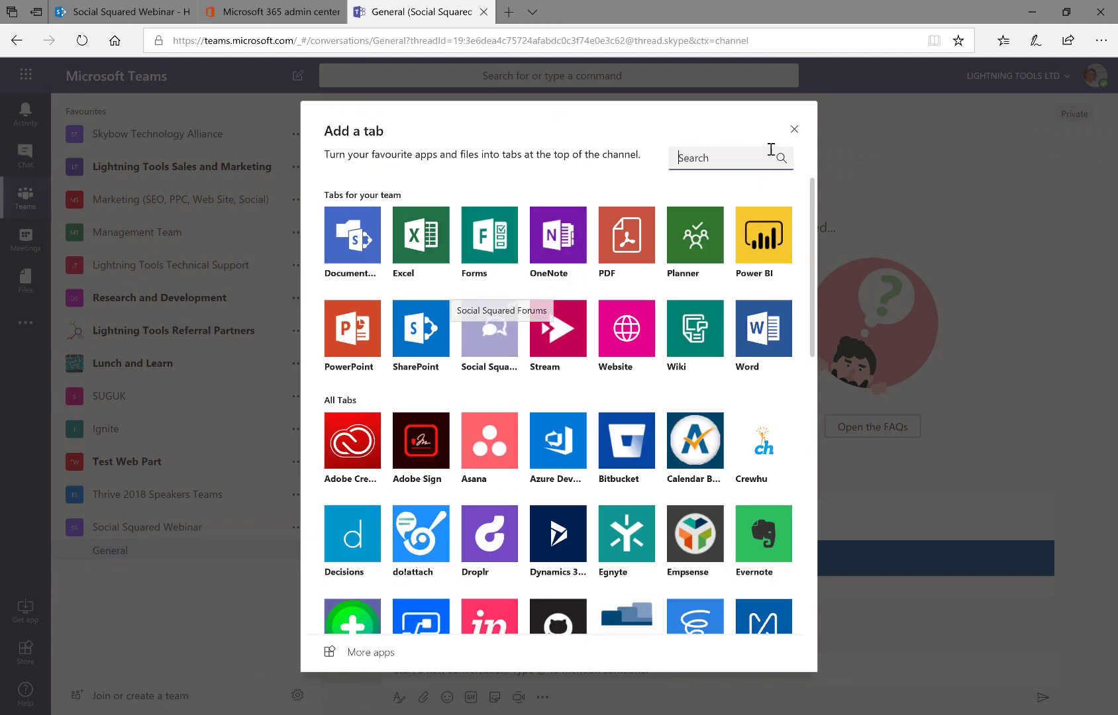
click(796, 130)
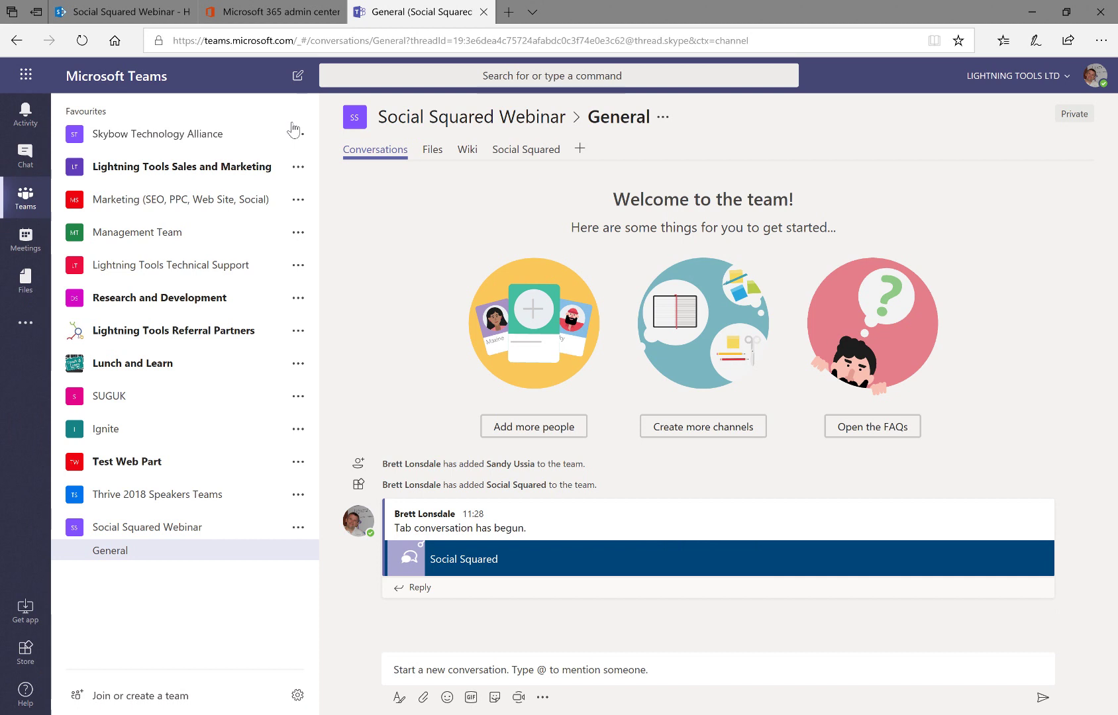
click(520, 150)
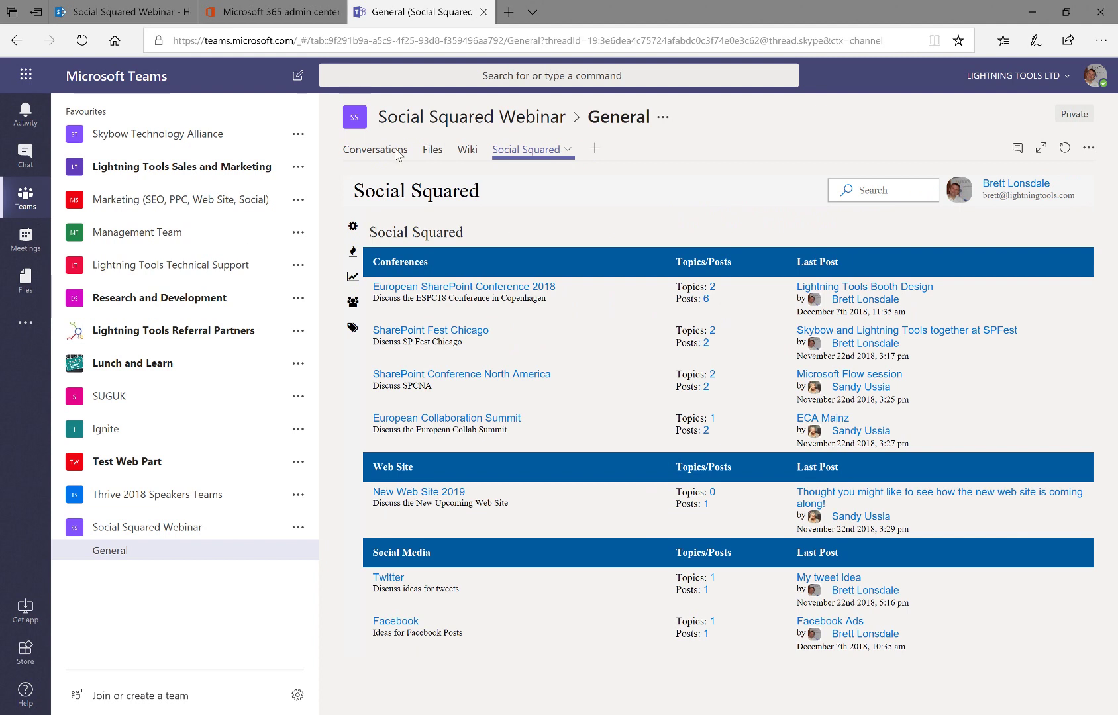
click(123, 12)
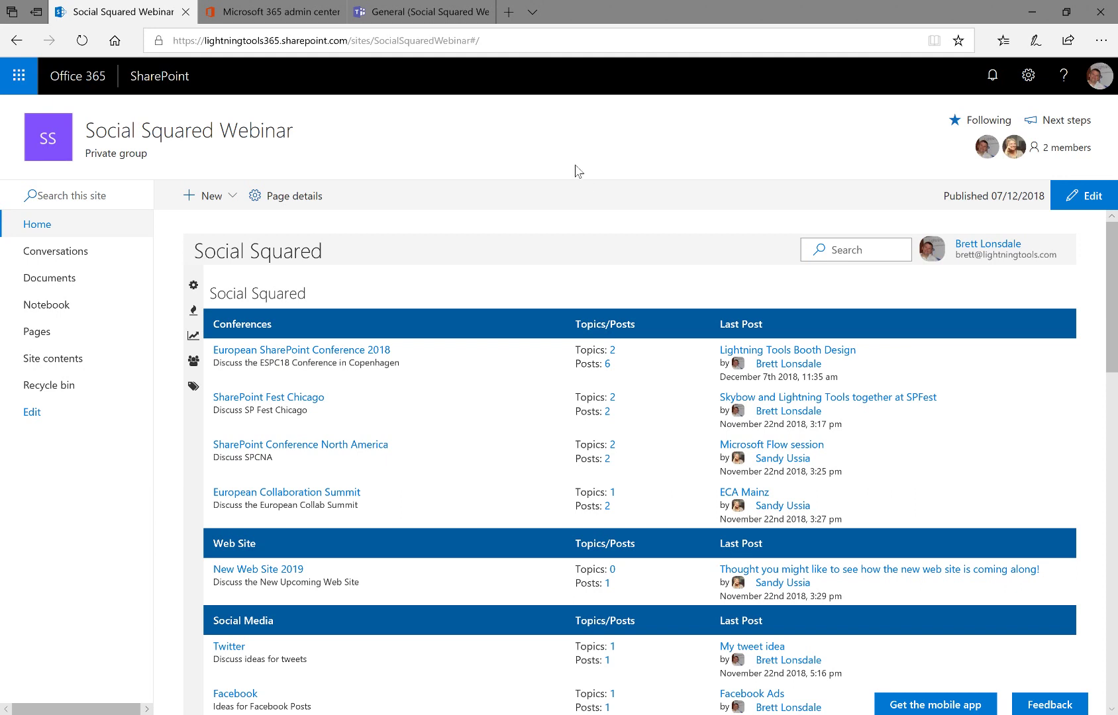
click(424, 12)
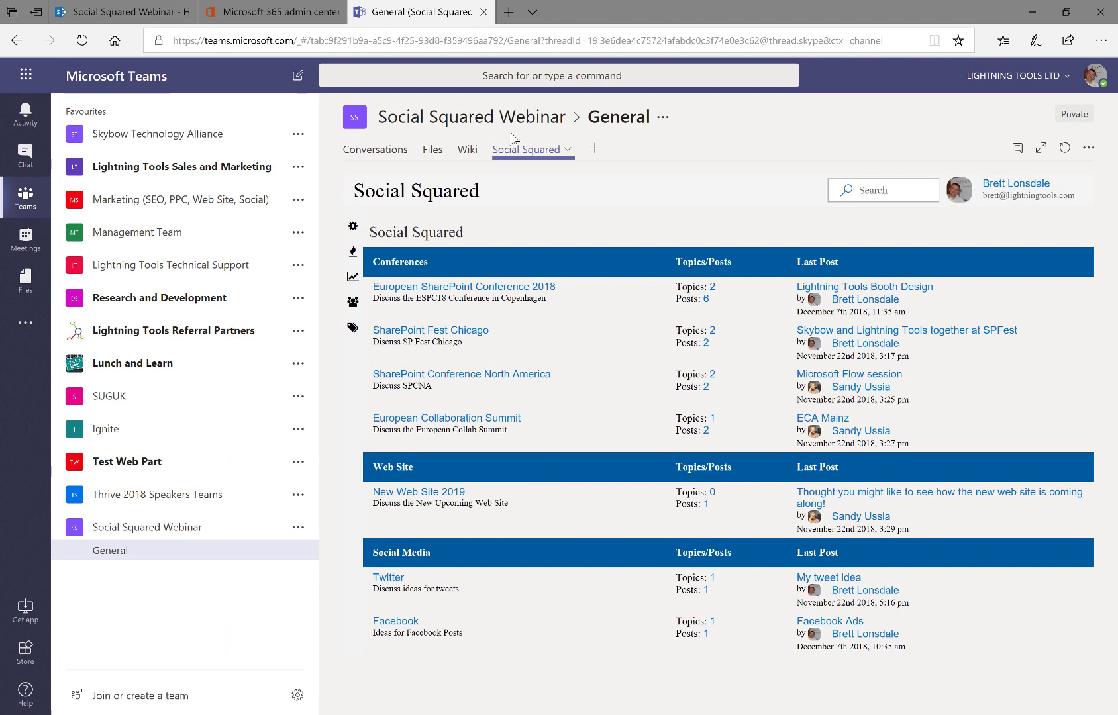
- Switch to the SharePoint site and read the Lightning Tools Booth Design topic in the European SharePoint Conference 2018 forum
click(100, 14)
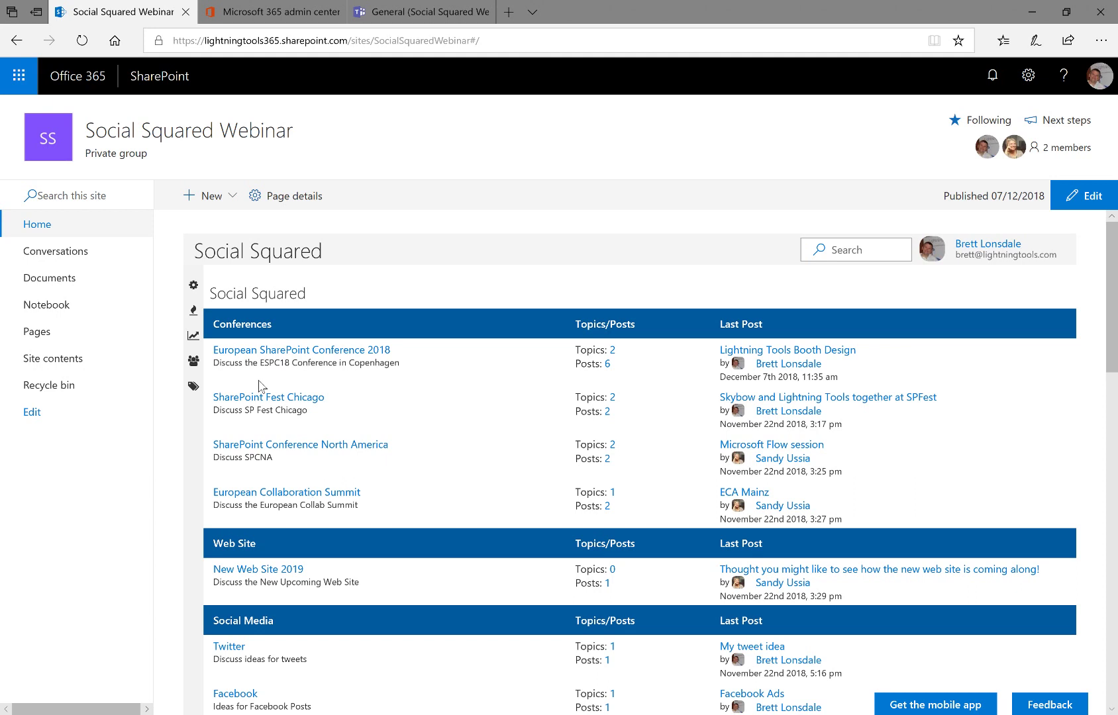
click(317, 353)
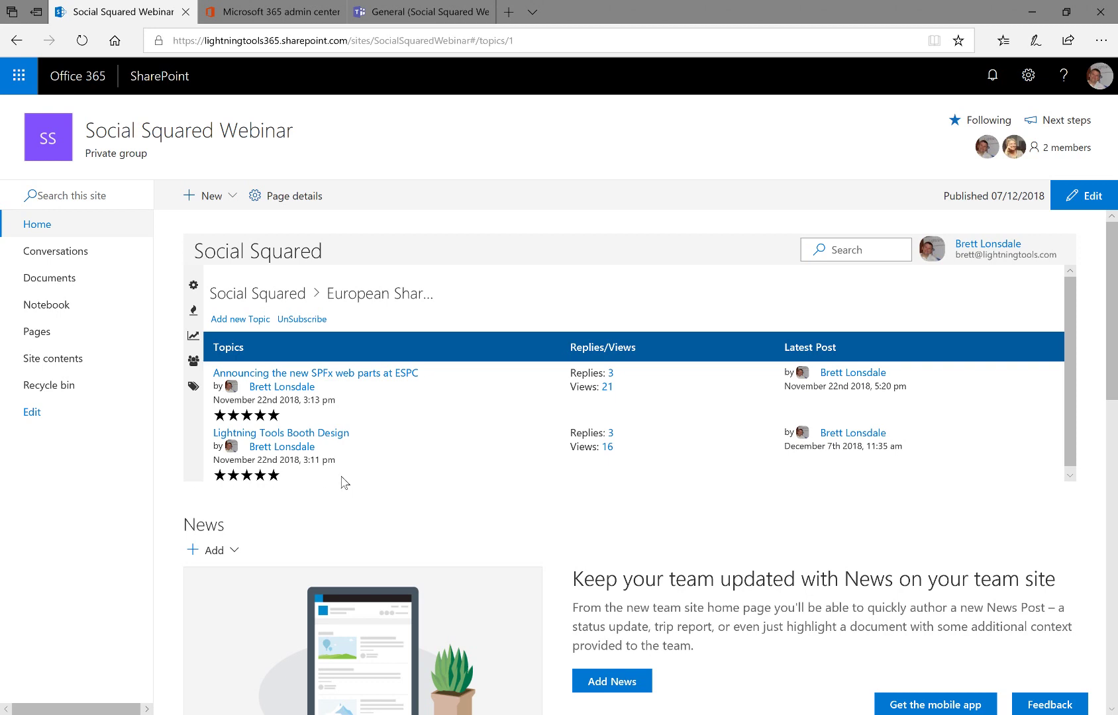
click(331, 432)
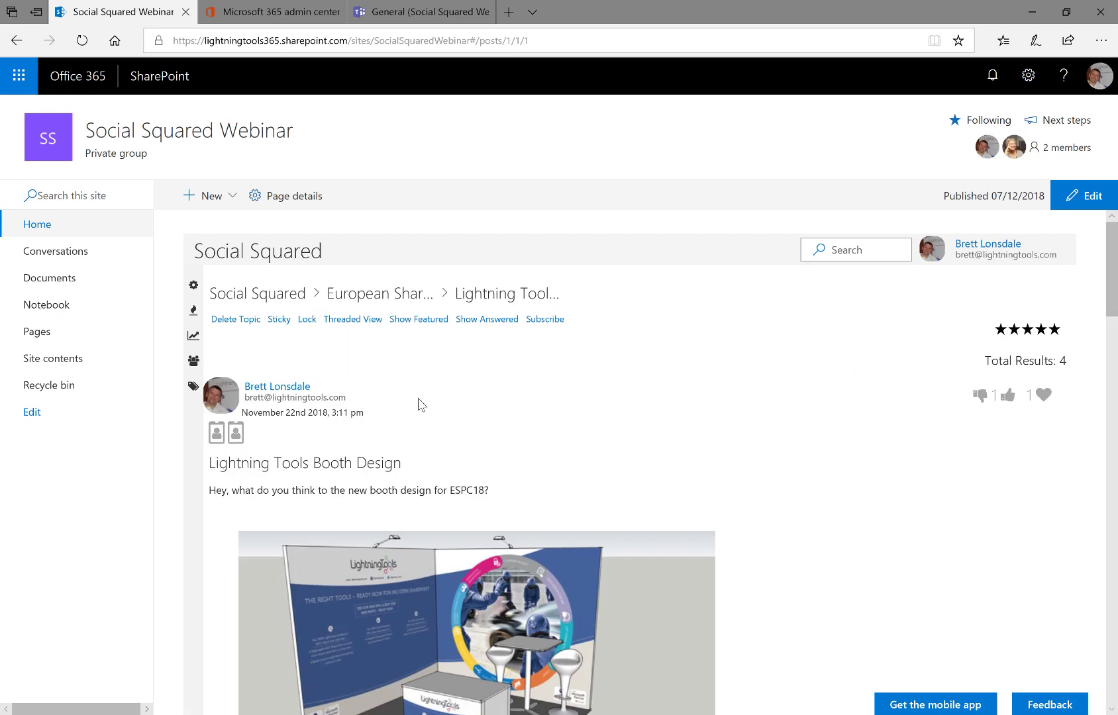
scroll(424, 406, down, 3)
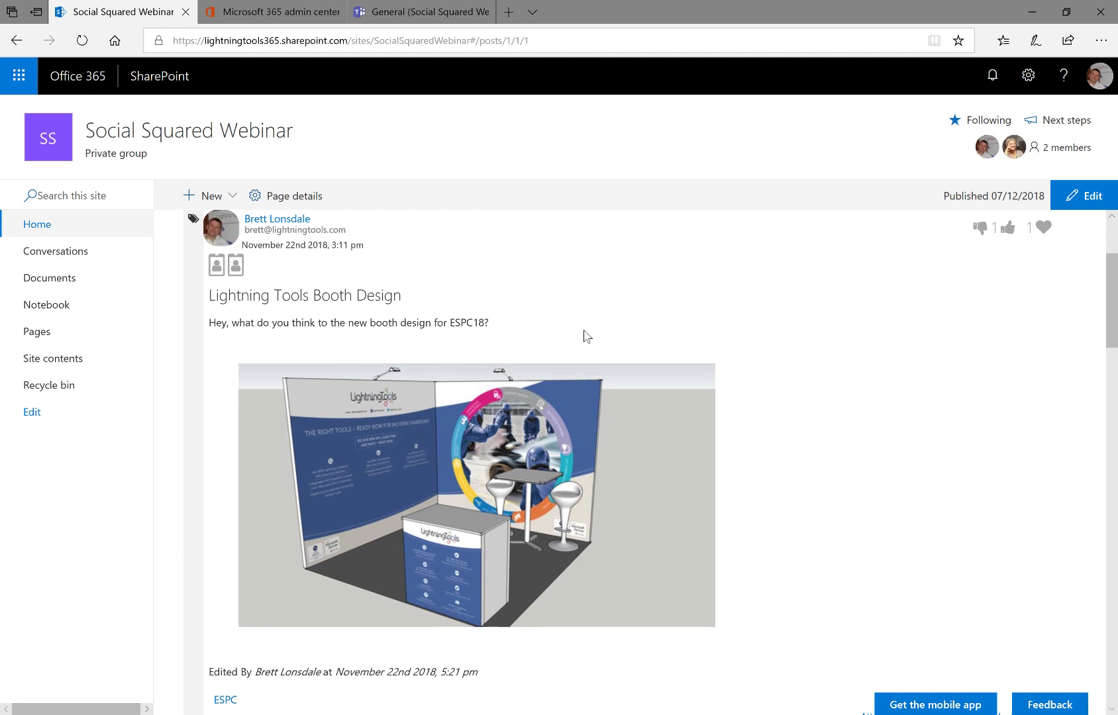
scroll(677, 463, down, 5)
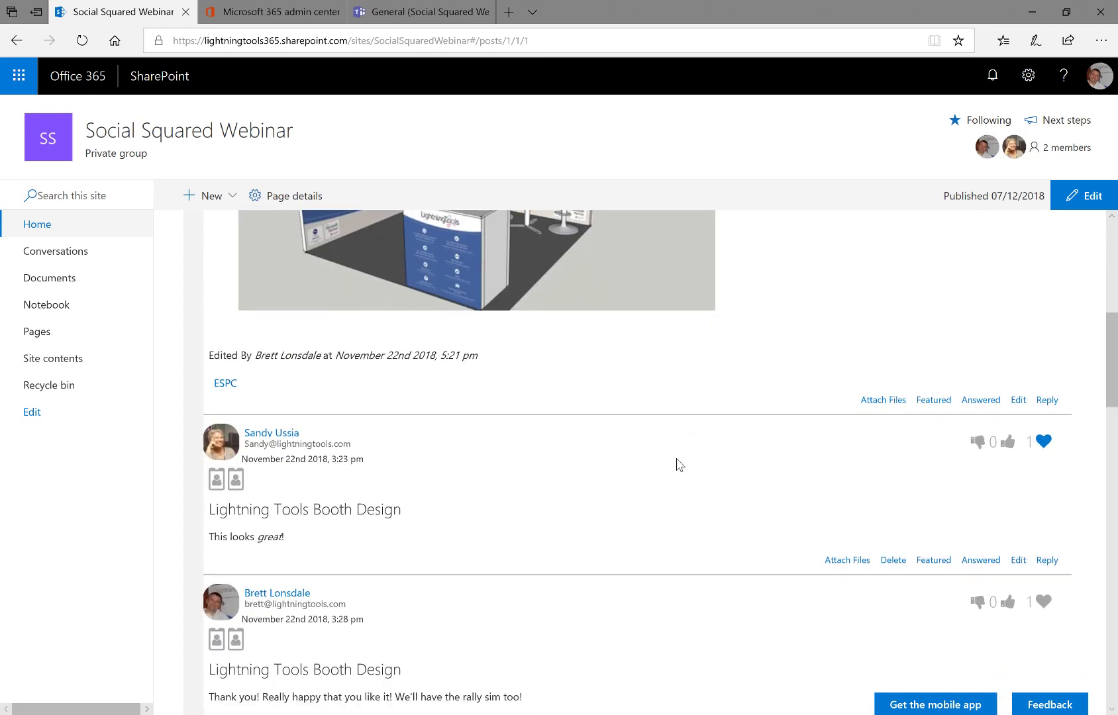
scroll(354, 582, down, 2)
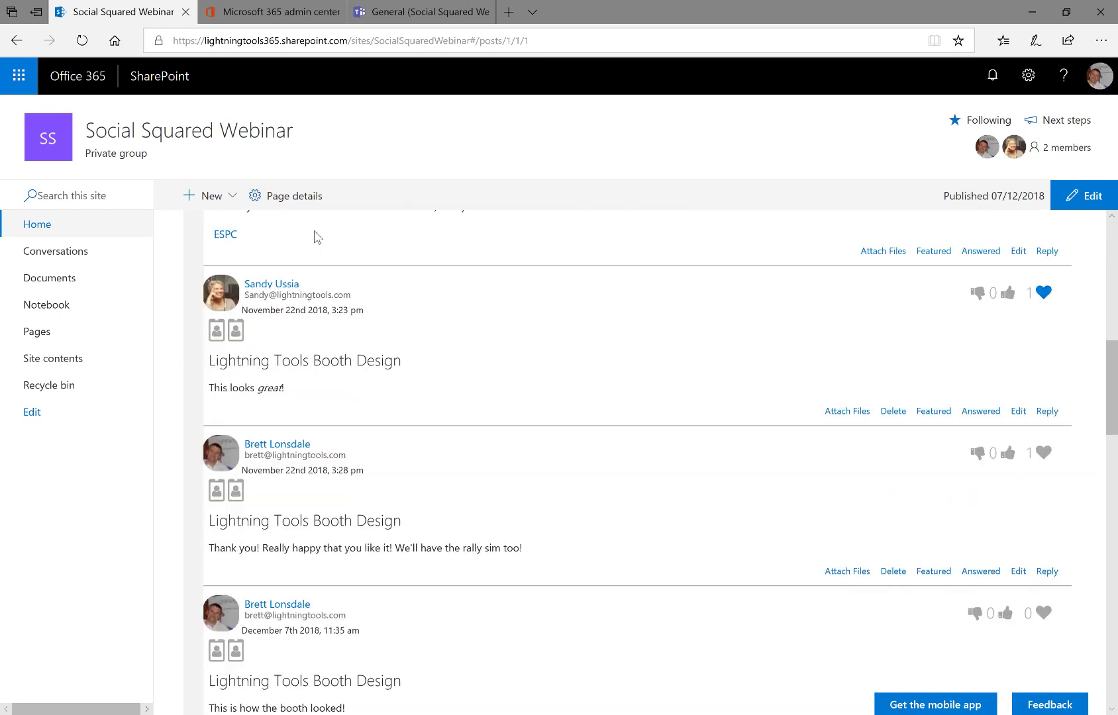
scroll(417, 537, down, 5)
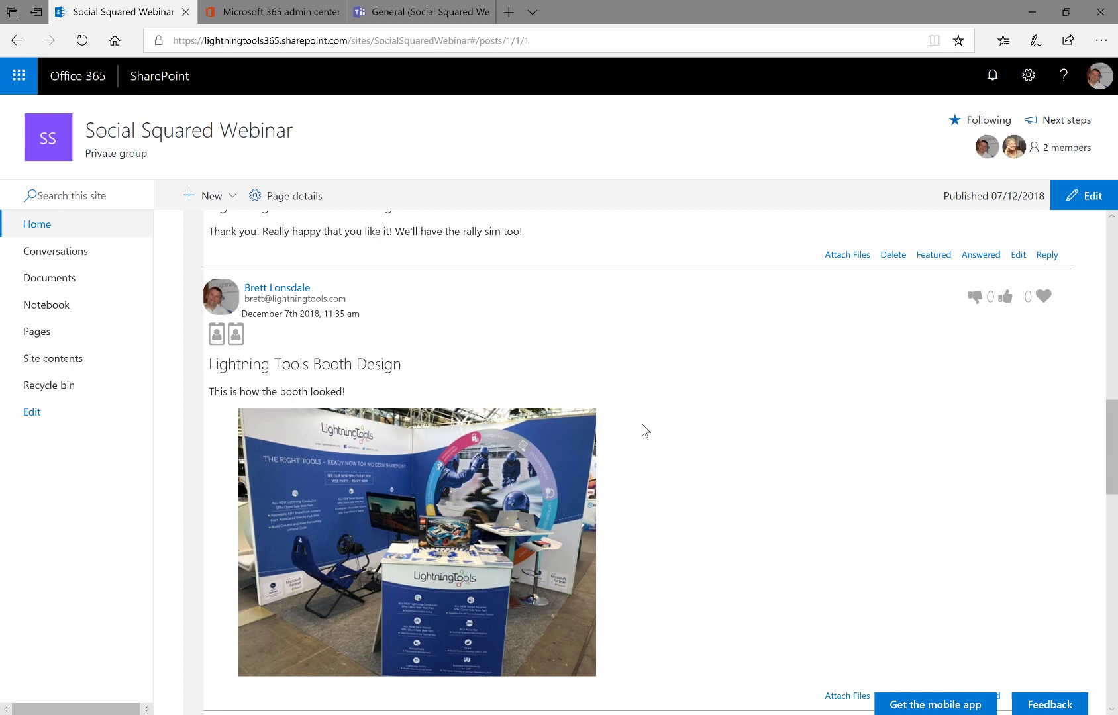
scroll(777, 490, up, 1)
scroll(777, 490, up, 12)
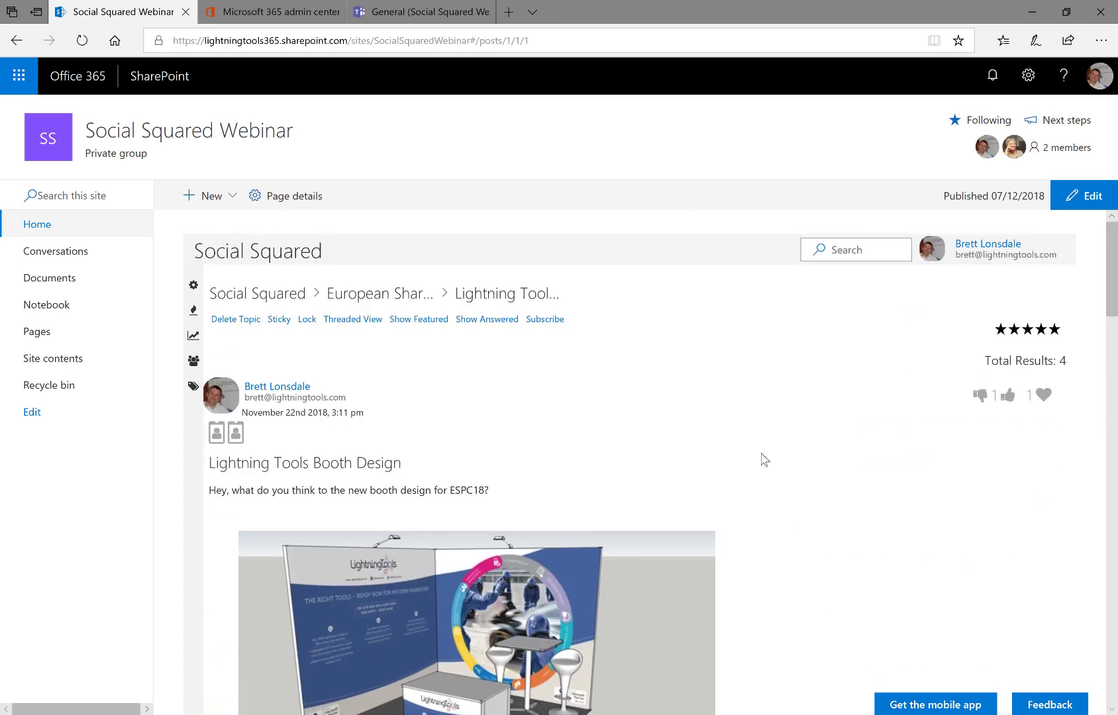
- Rate the Lightning Tools Booth Design topic five stars and like the "This looks great!" reply
click(1053, 330)
scroll(881, 508, down, 9)
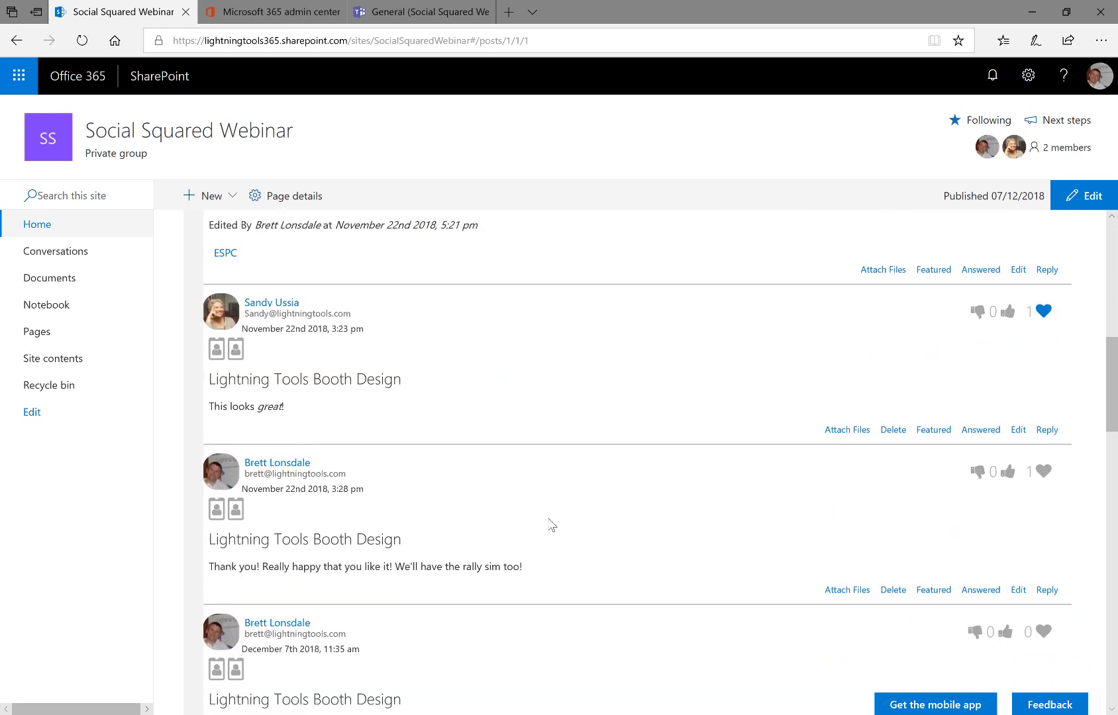
click(1007, 316)
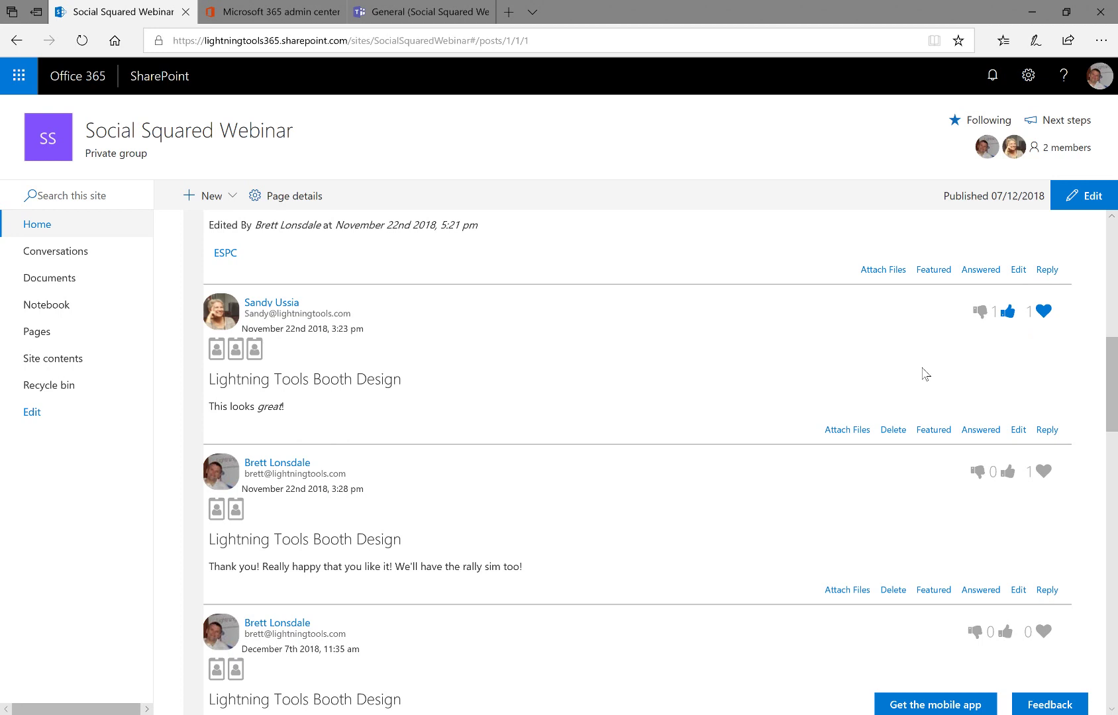
- Review the topic's posts, filter them to answered posts only, and restore all posts in threaded view
scroll(957, 418, up, 10)
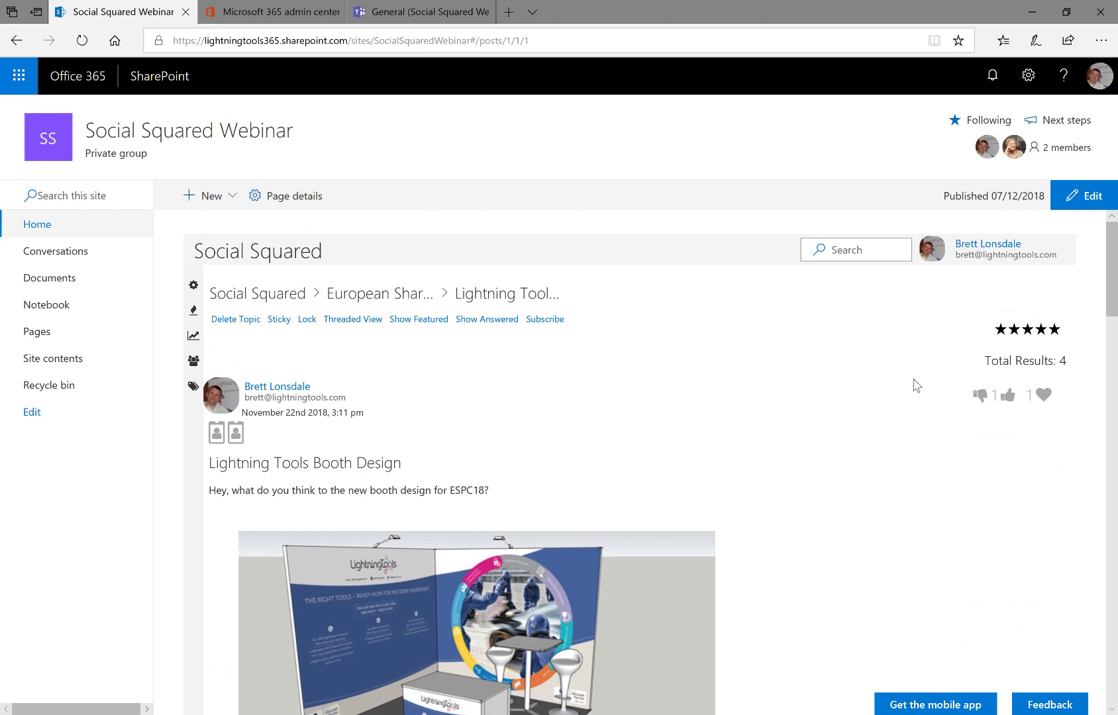
scroll(902, 409, down, 7)
scroll(902, 409, down, 1)
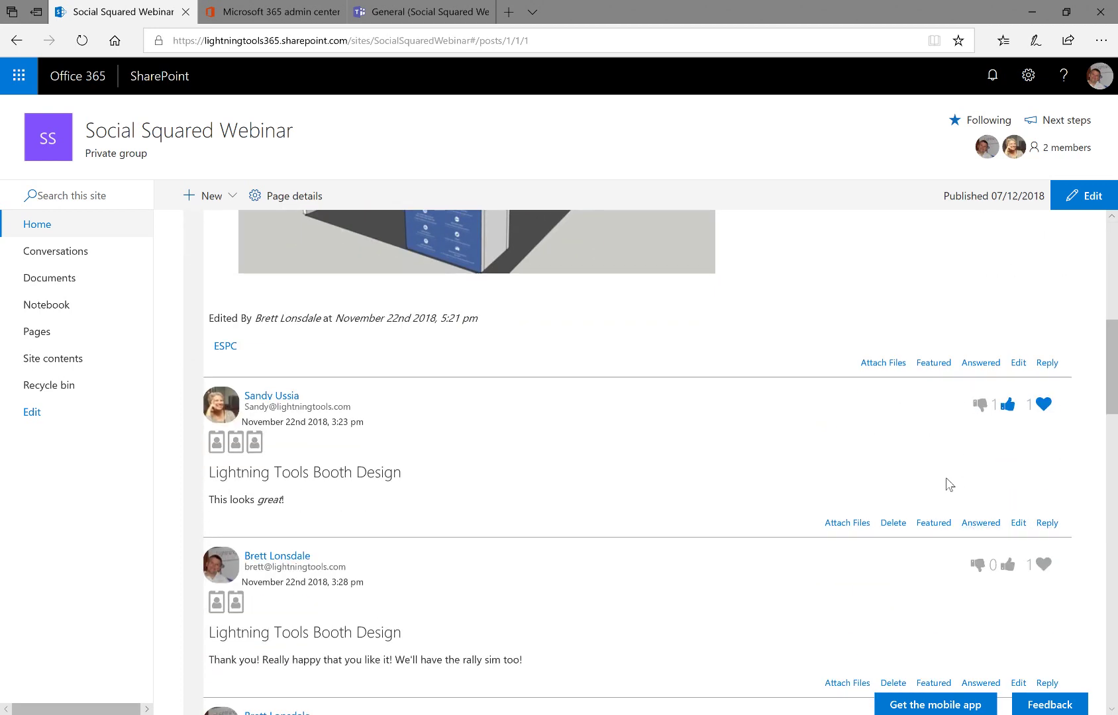
scroll(901, 523, up, 8)
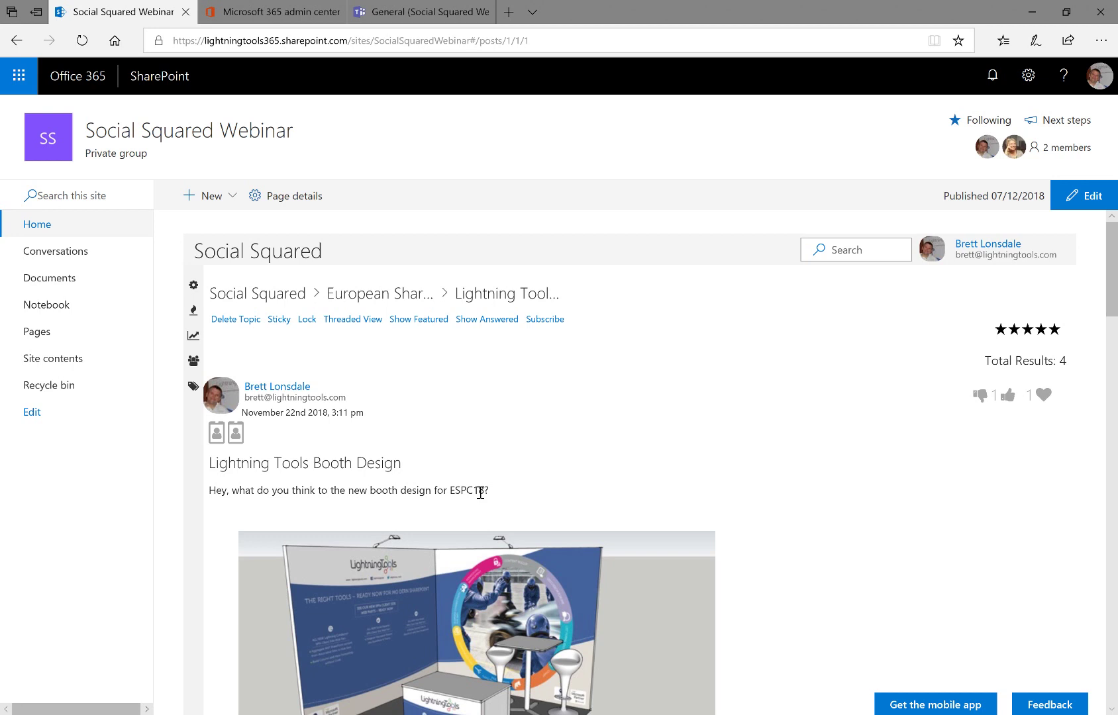
scroll(670, 457, down, 3)
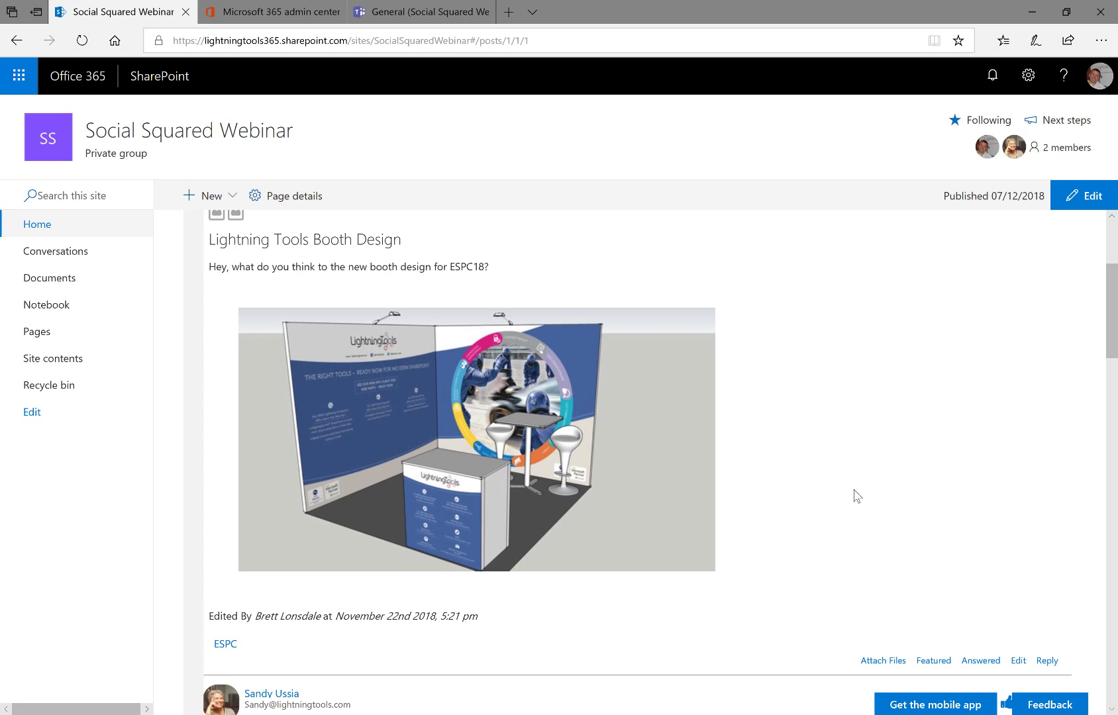
scroll(858, 497, up, 3)
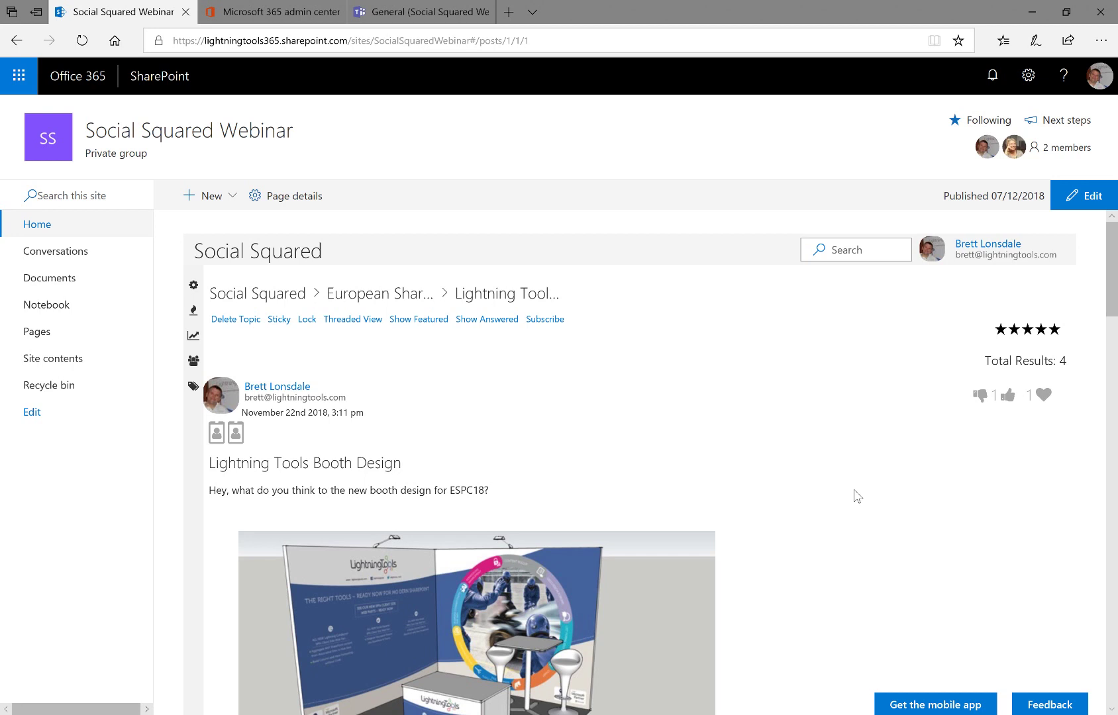
click(504, 321)
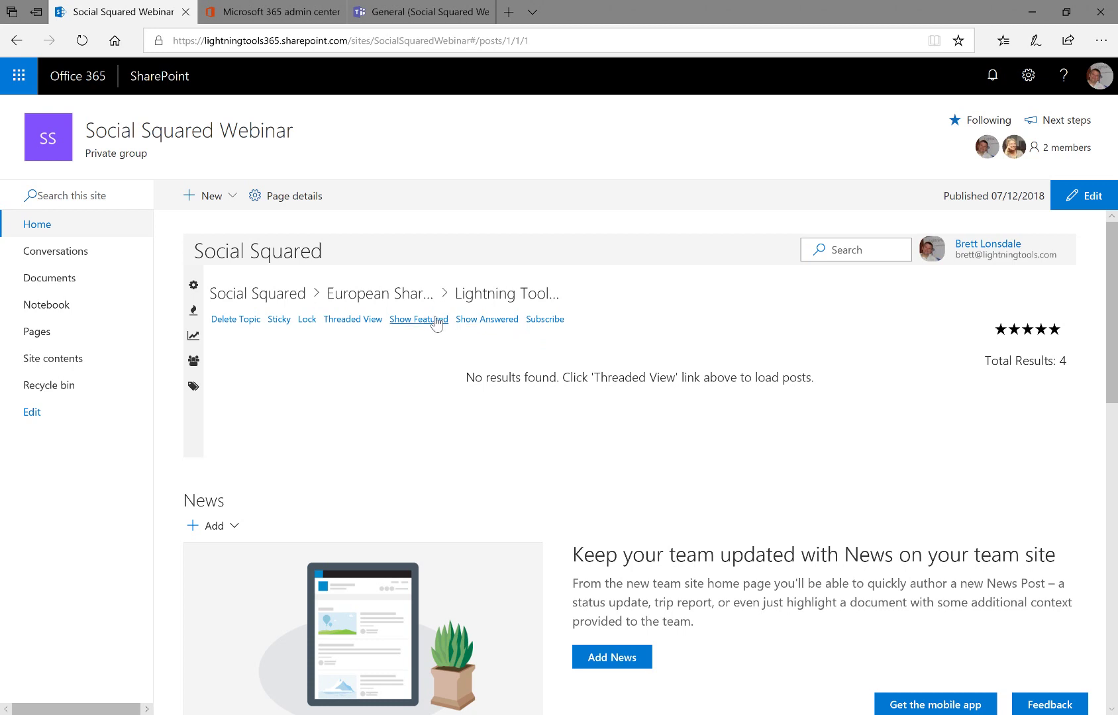
click(370, 323)
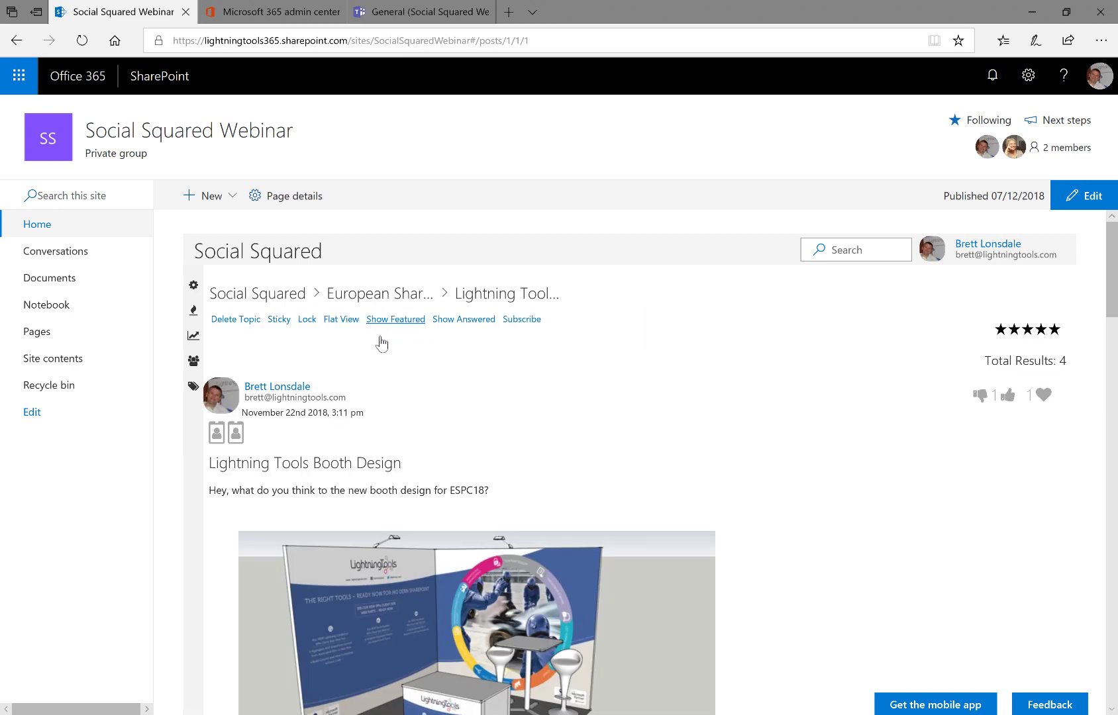
- Make the Lightning Tools Booth Design topic sticky, and check it in the forum's topic list before reopening it
scroll(632, 416, down, 1)
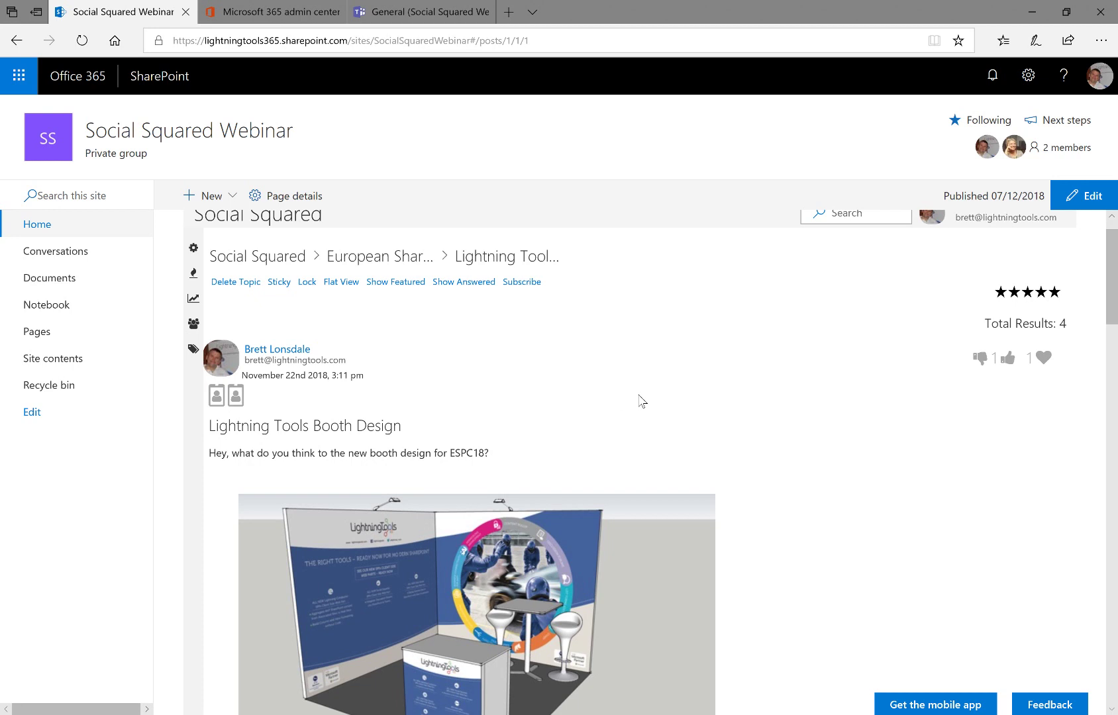
click(279, 283)
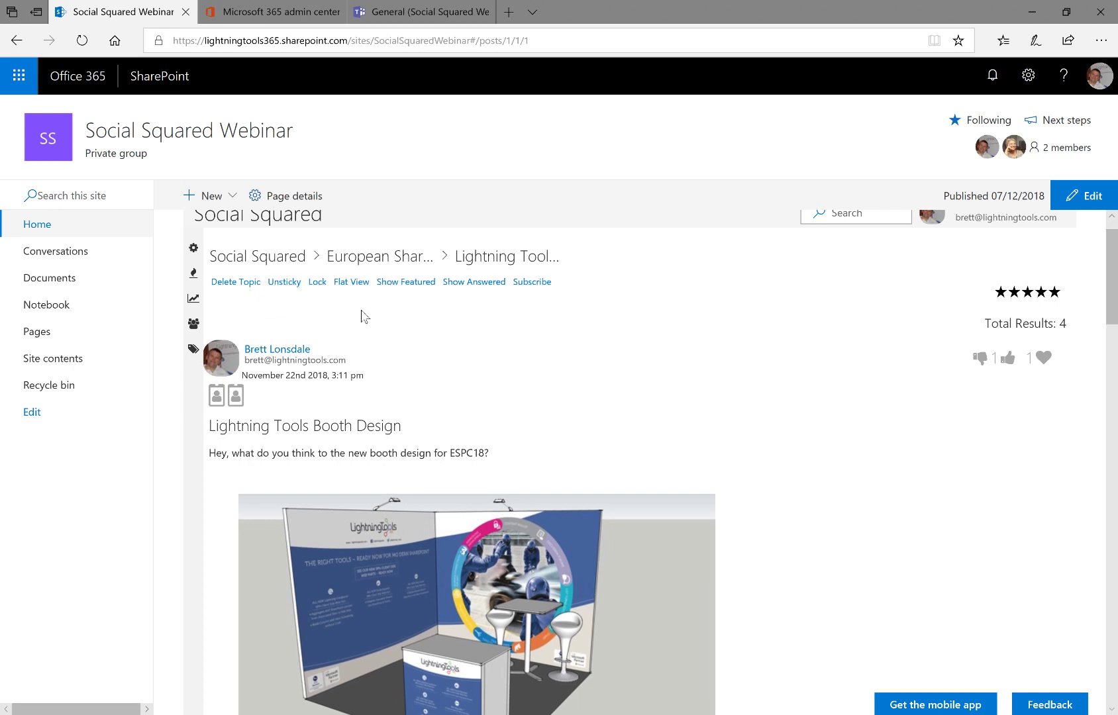
click(293, 262)
click(304, 314)
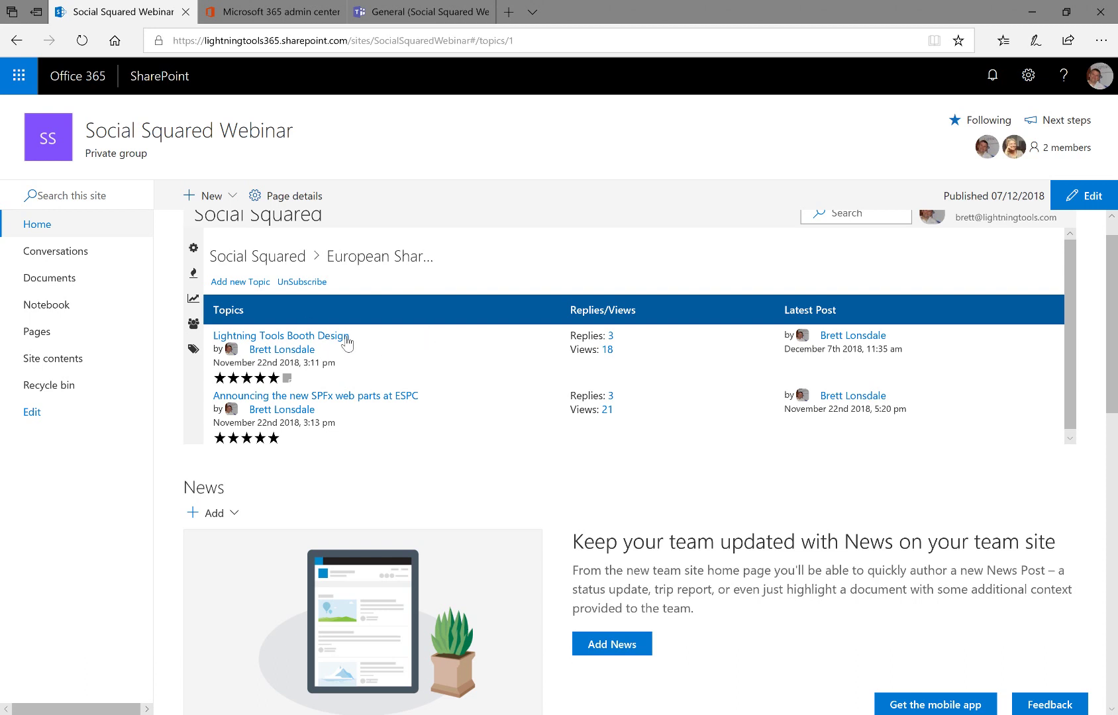
click(318, 338)
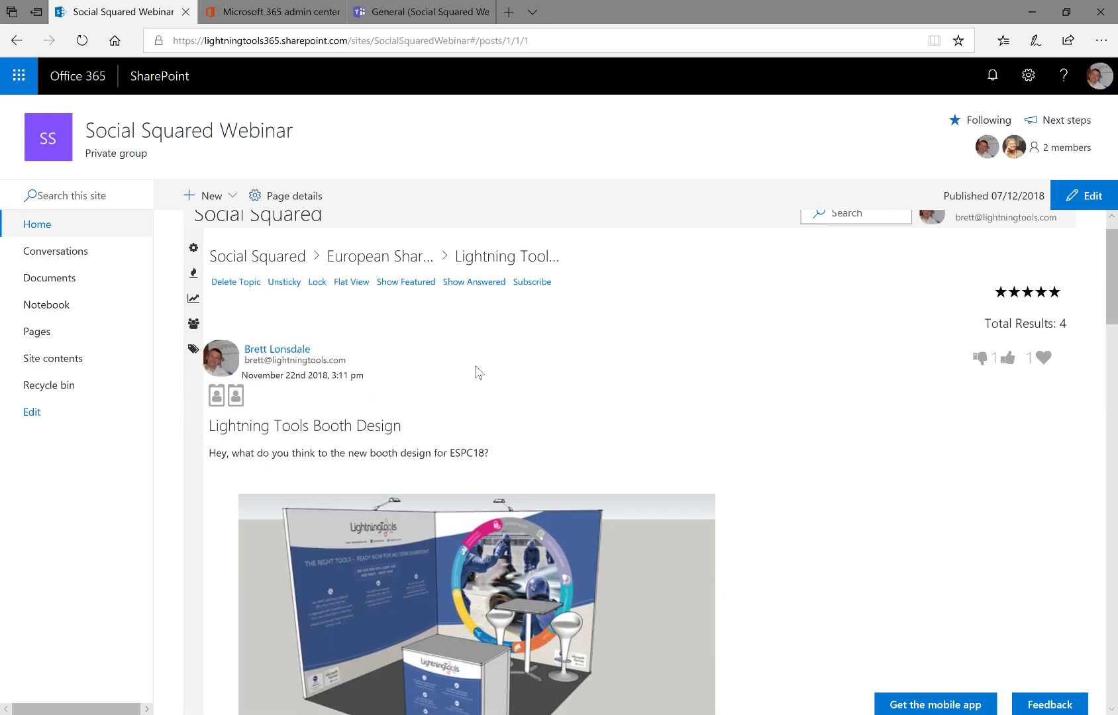
- Lock the Lightning Tools Booth Design topic and review its posts in flat view and threaded view
click(317, 282)
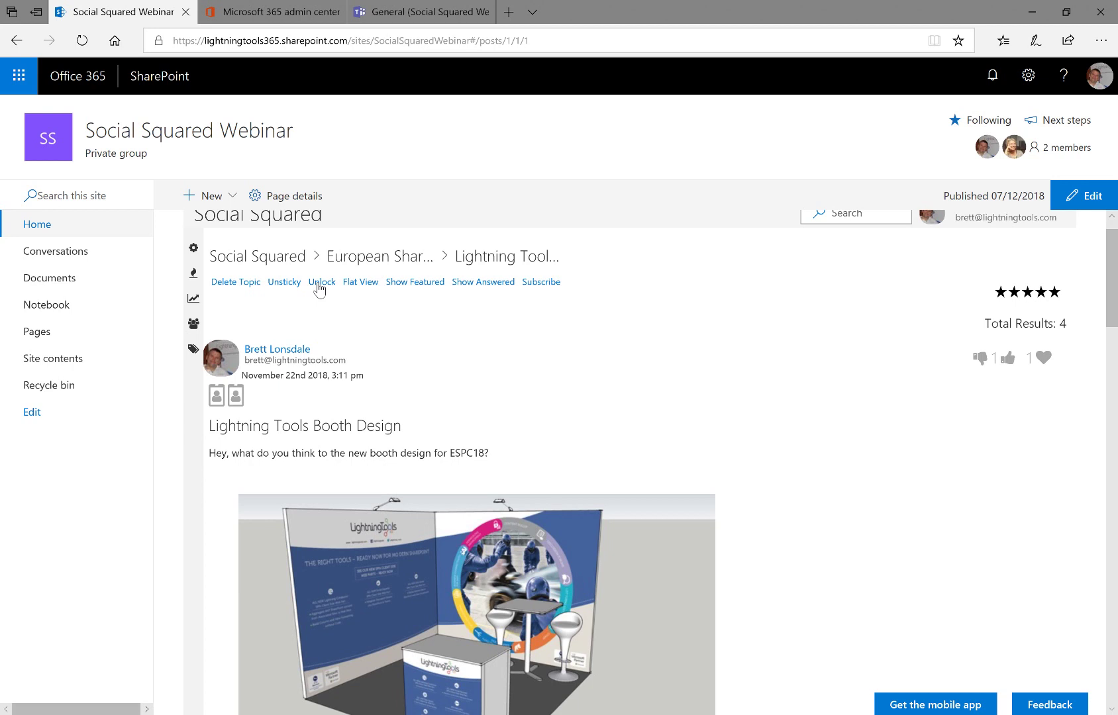
click(360, 285)
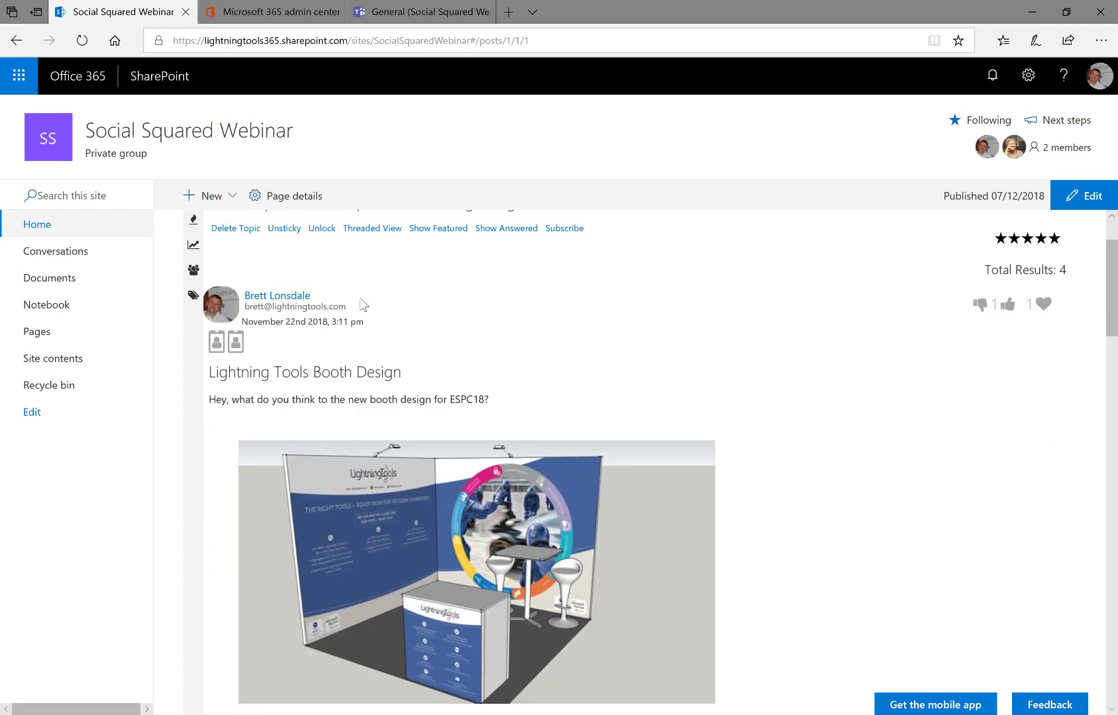
click(372, 229)
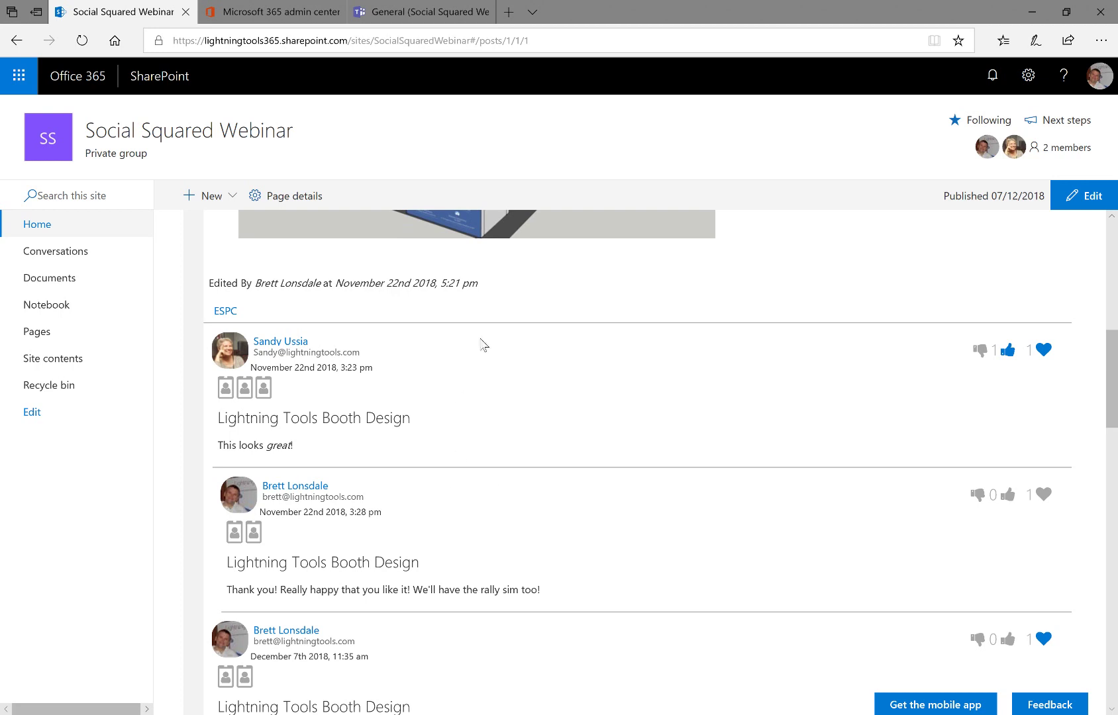
scroll(493, 351, up, 3)
scroll(509, 355, up, 5)
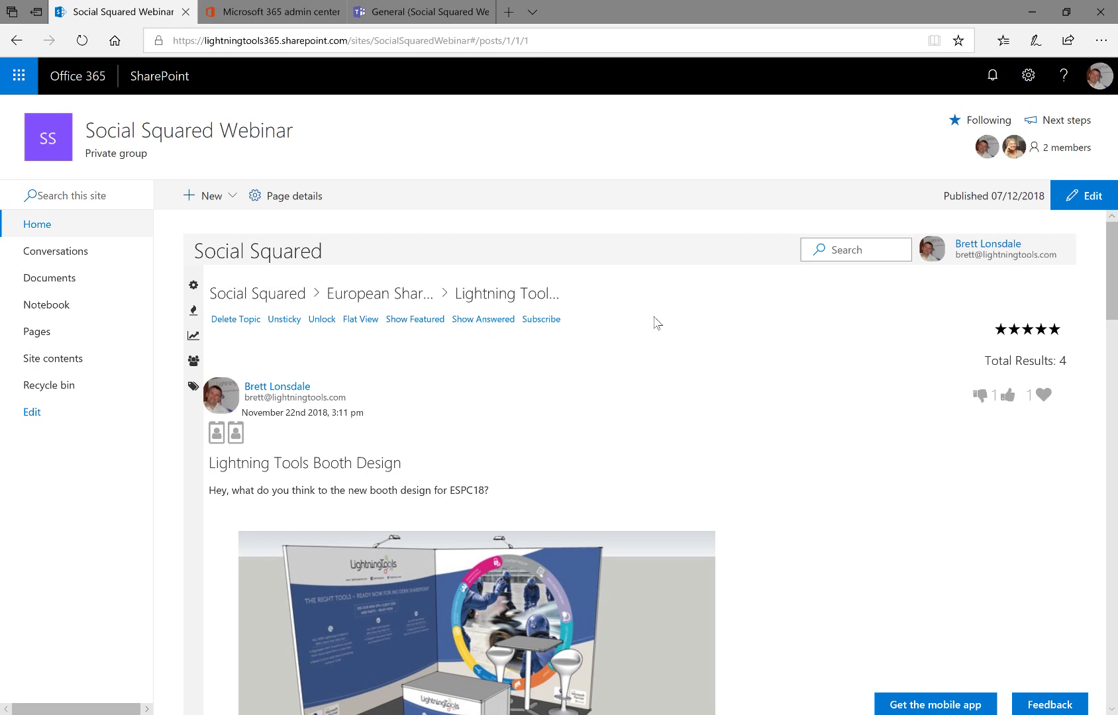
scroll(698, 369, down, 5)
scroll(701, 369, up, 5)
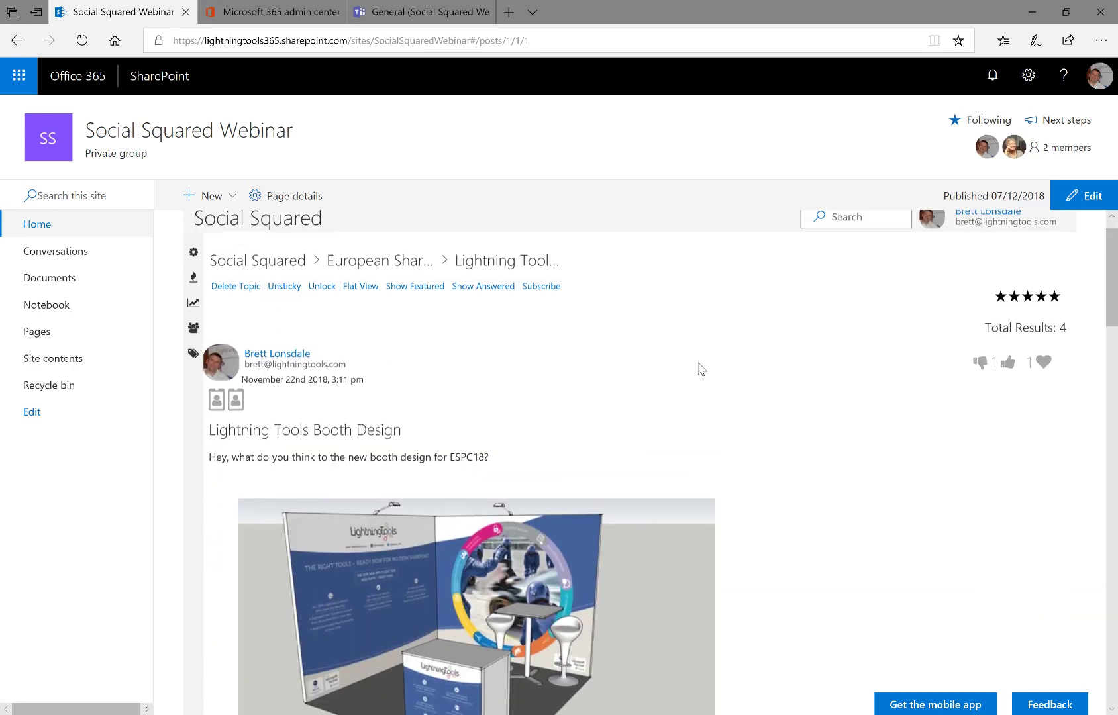
scroll(701, 369, down, 10)
scroll(703, 378, up, 10)
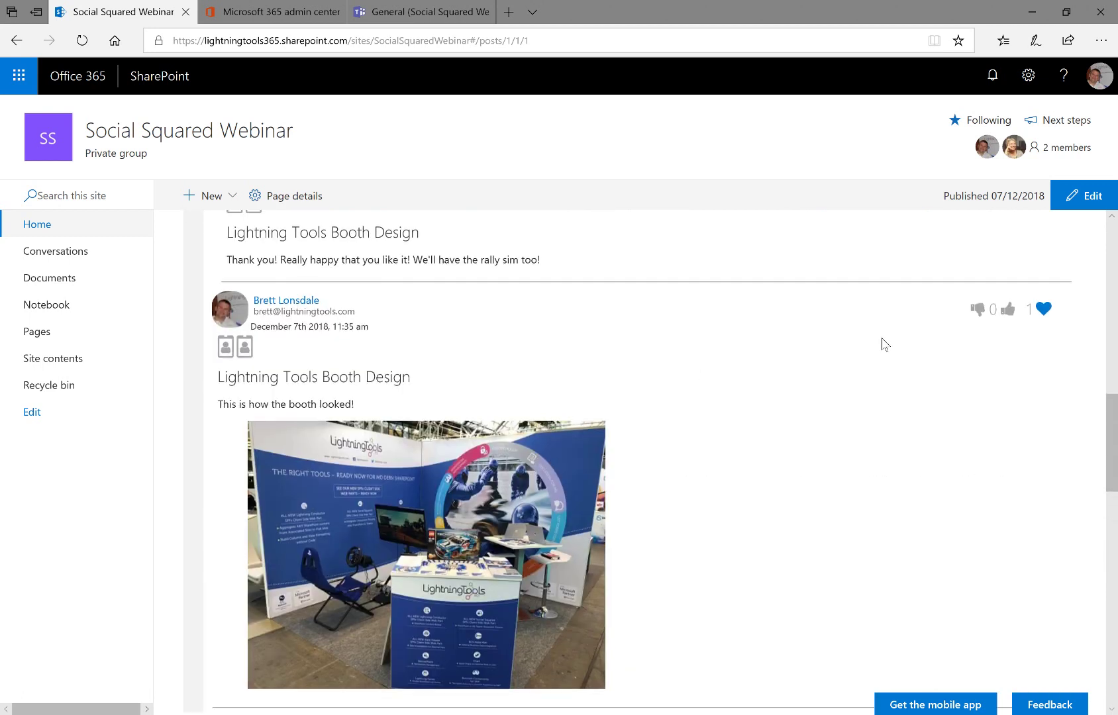
scroll(864, 371, up, 8)
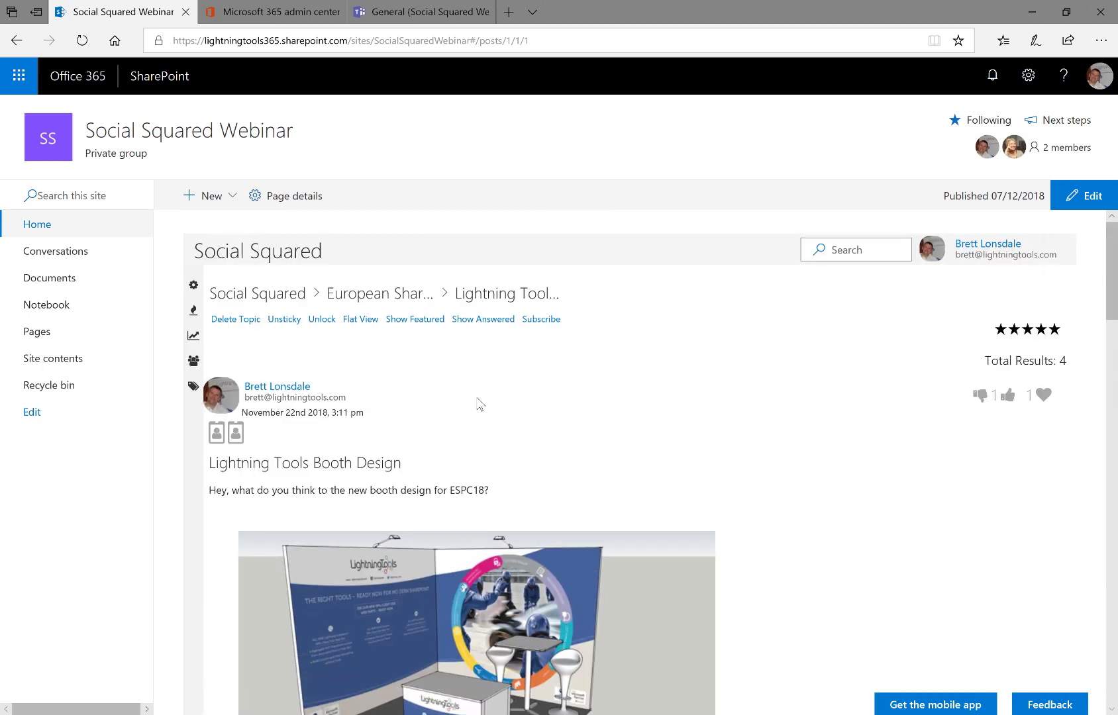
- Unlock the Lightning Tools Booth Design topic
click(321, 319)
scroll(616, 427, down, 6)
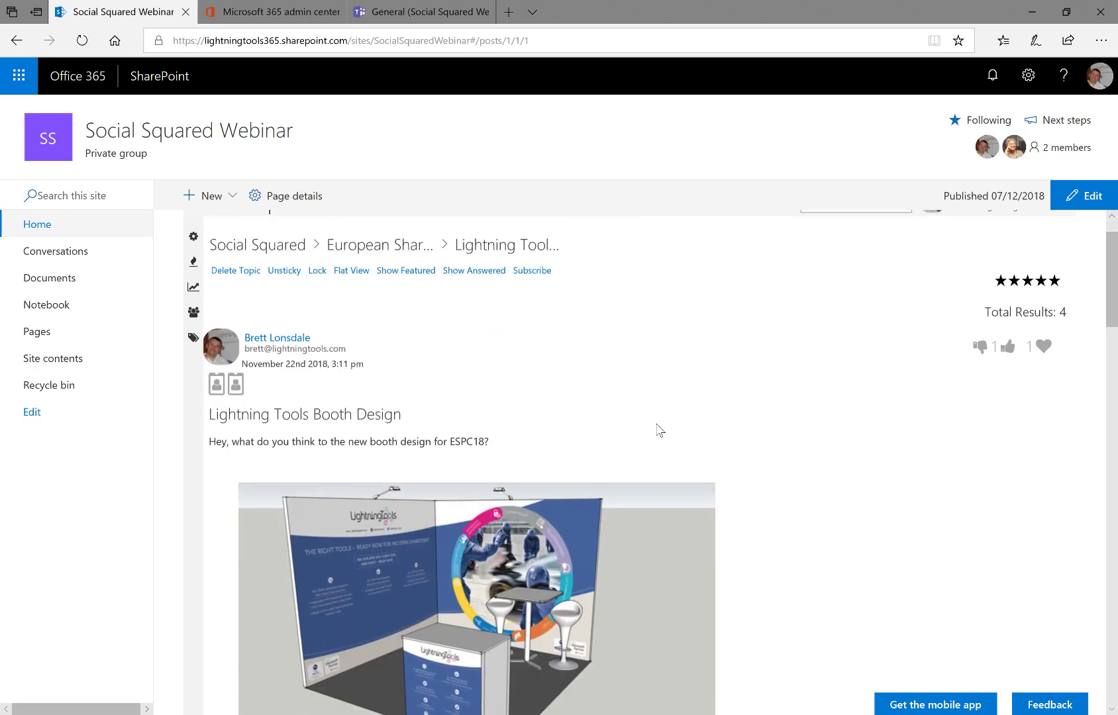
- Start a reply to the last post in the Lightning Tools Booth Design topic with the message "This is a great conference!"
scroll(660, 432, down, 7)
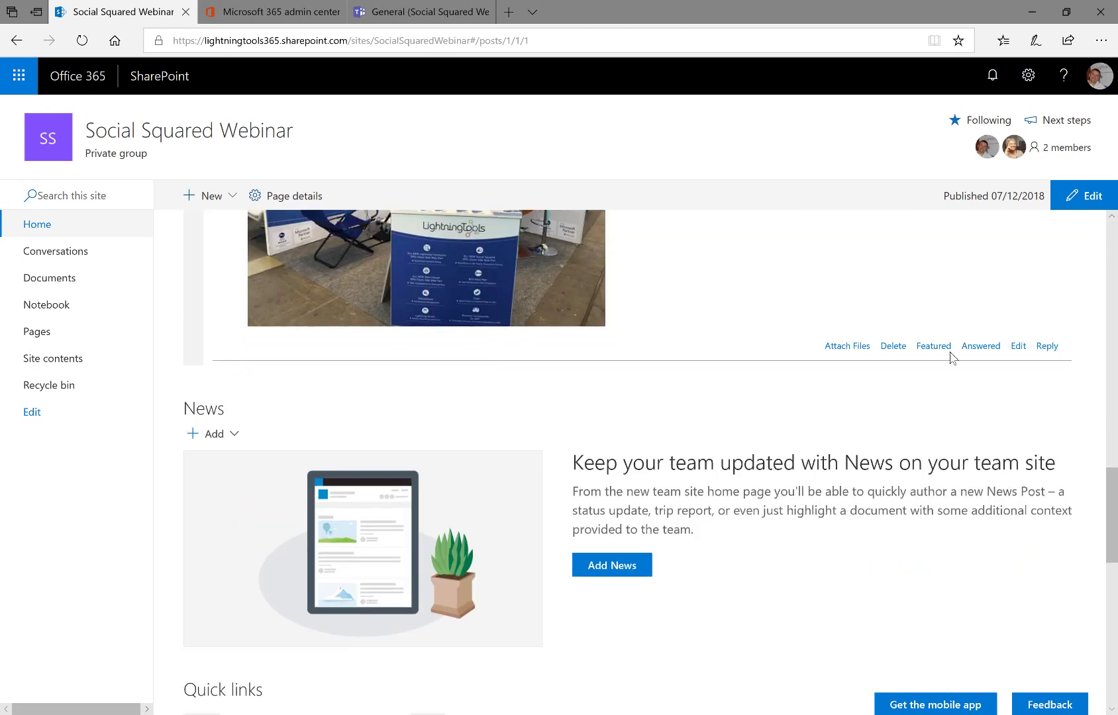
click(1058, 353)
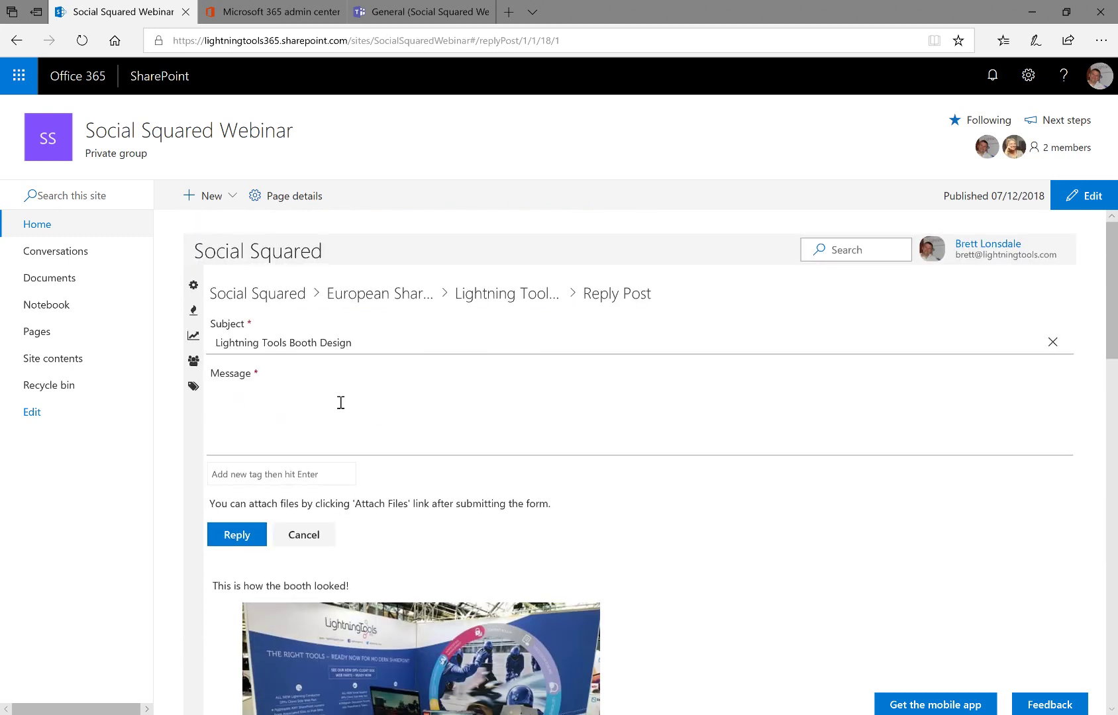
click(357, 414)
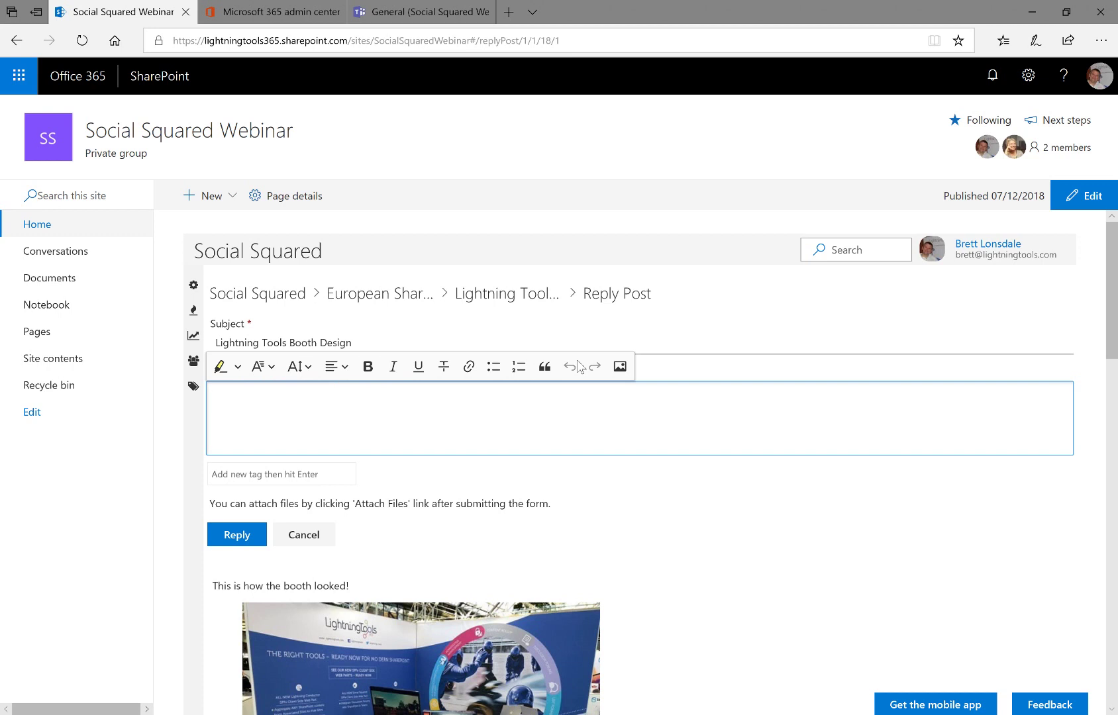
text(This is a great )
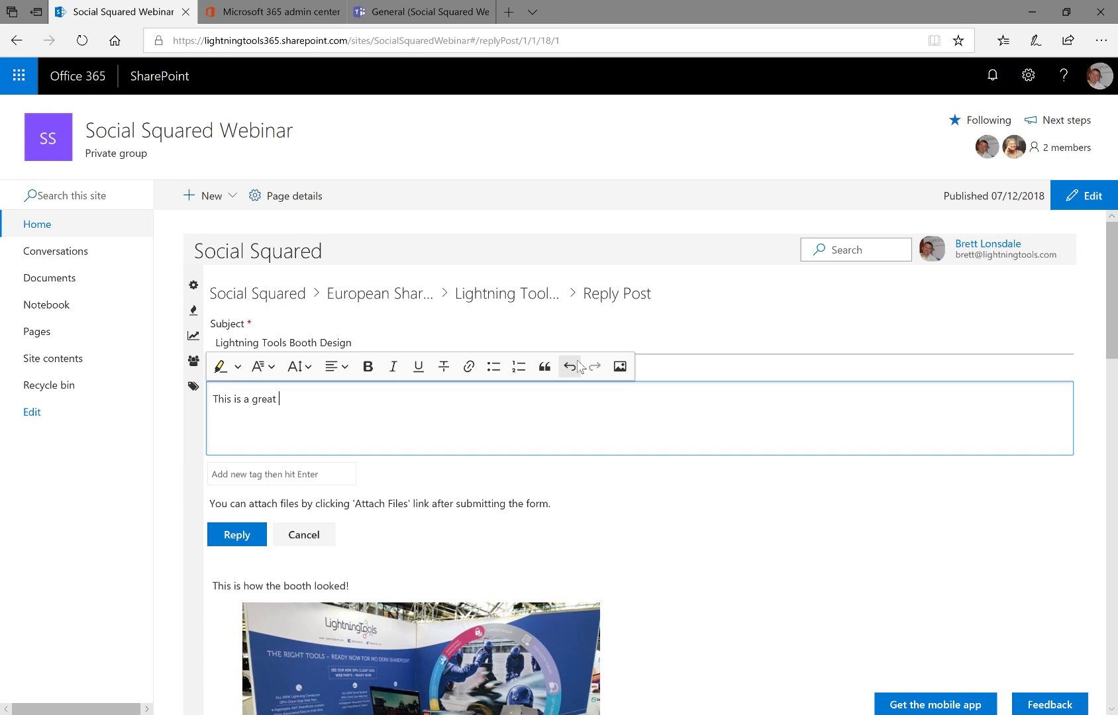
text(conference!)
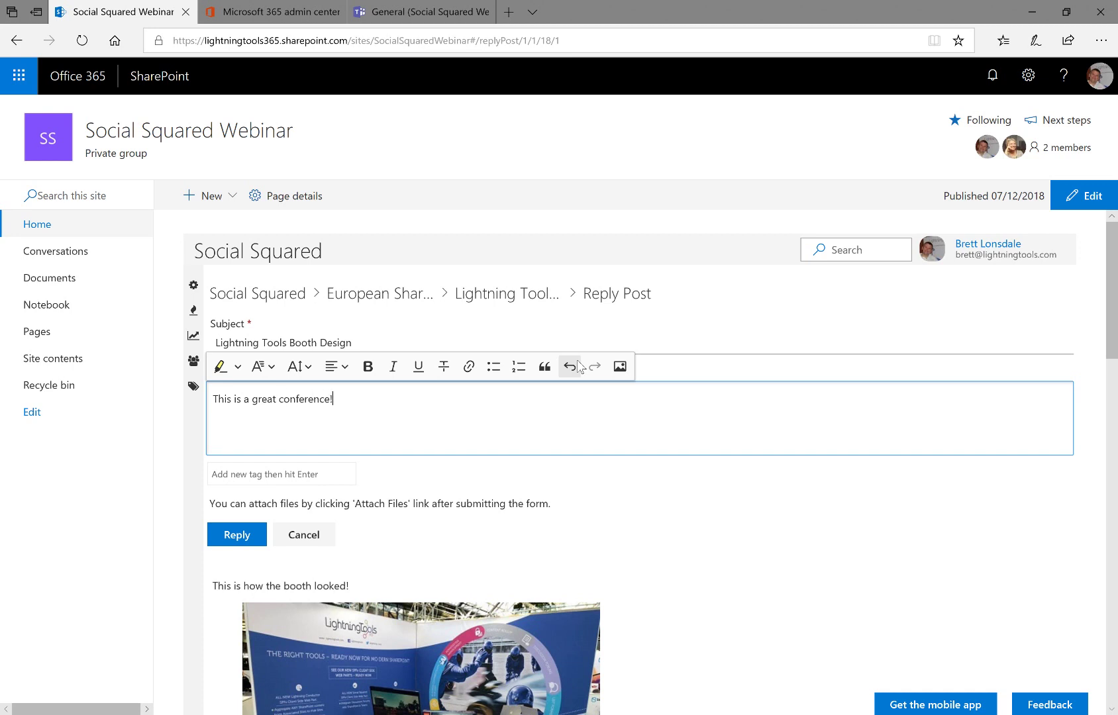
- Colour the word "conference" in the reply message with the green pen and look over the available font sizes
double_click(301, 398)
click(236, 367)
click(249, 399)
click(237, 367)
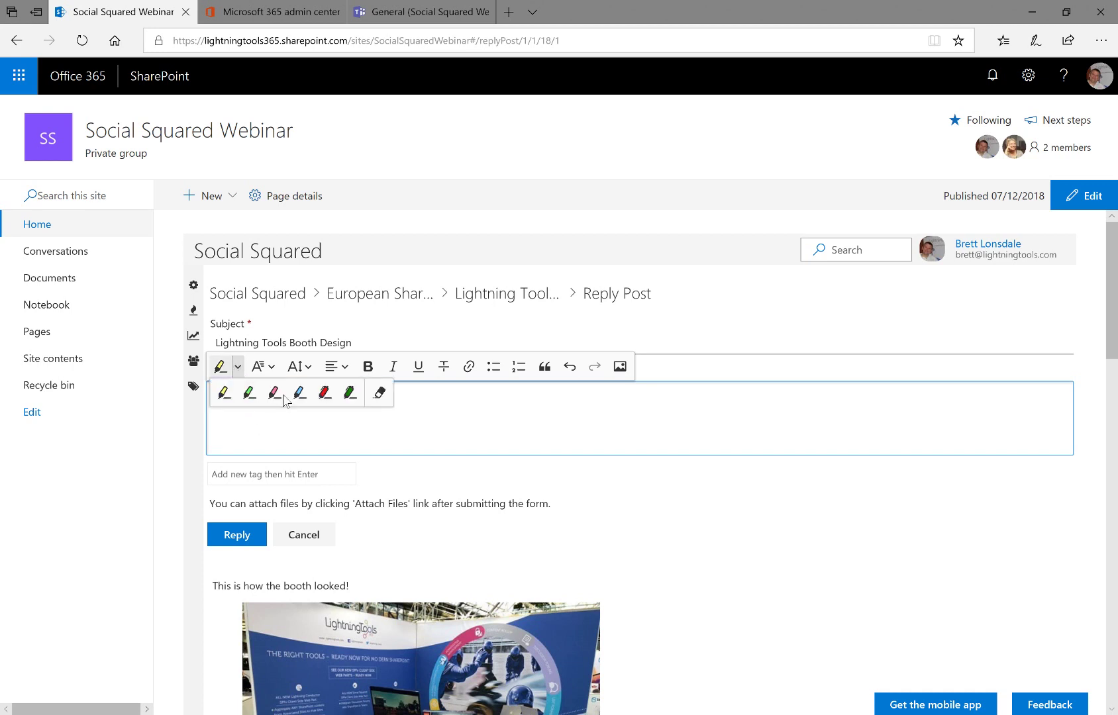
click(380, 432)
double_click(316, 398)
click(237, 367)
click(349, 393)
click(412, 416)
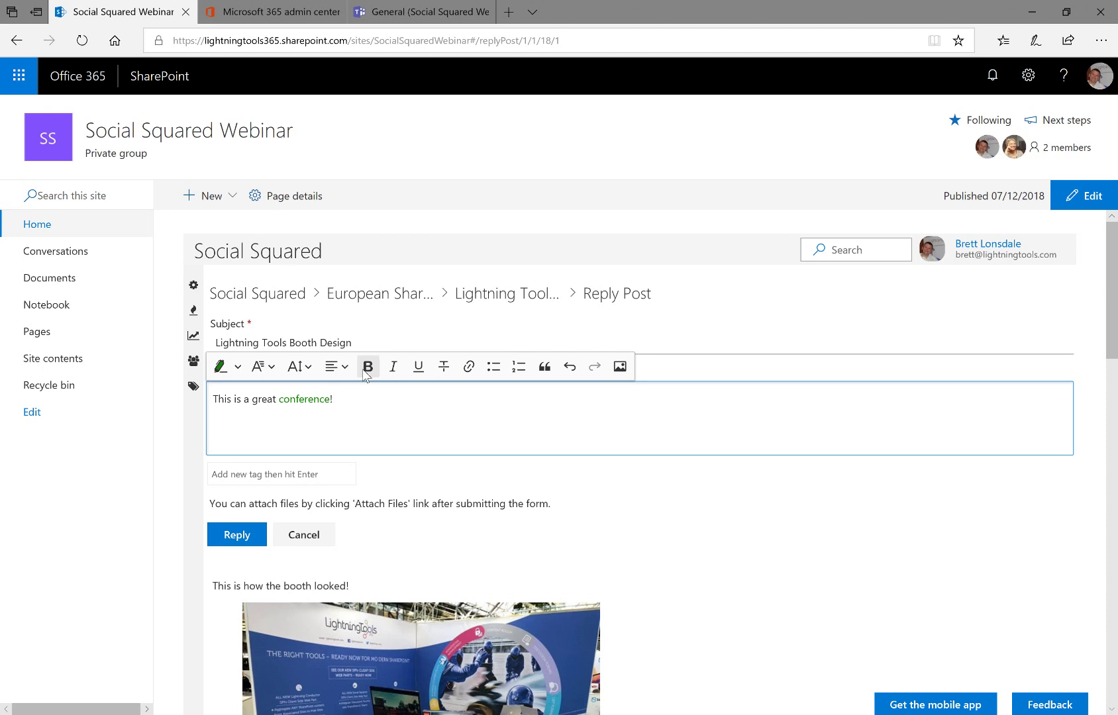
click(298, 366)
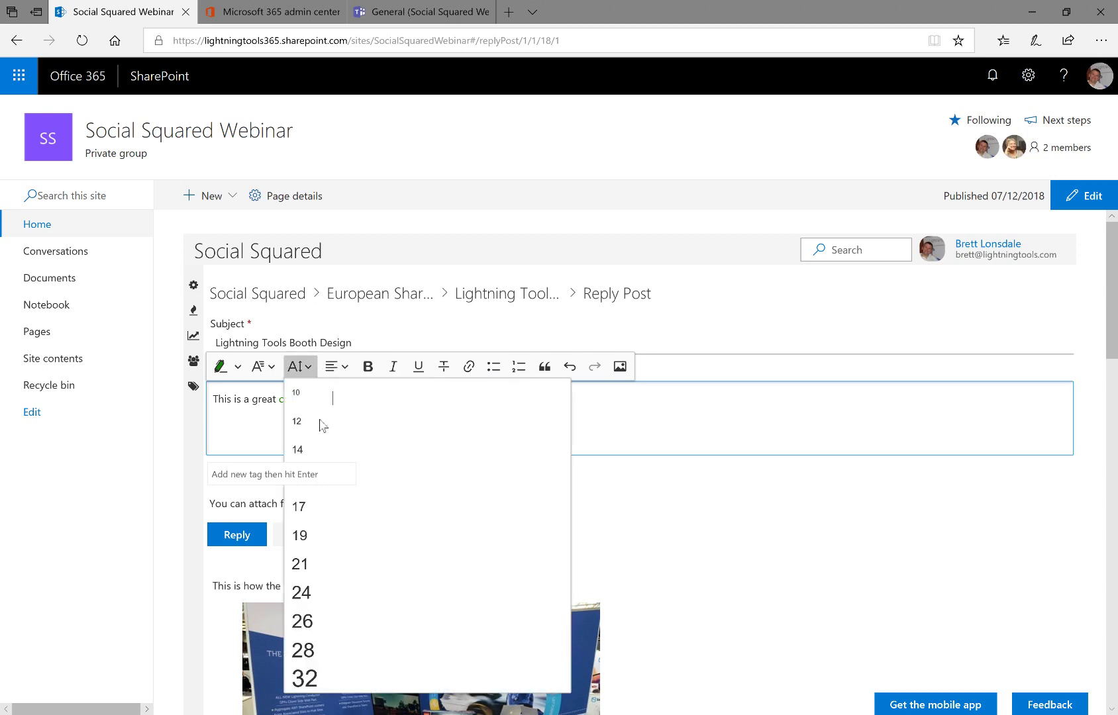
click(695, 404)
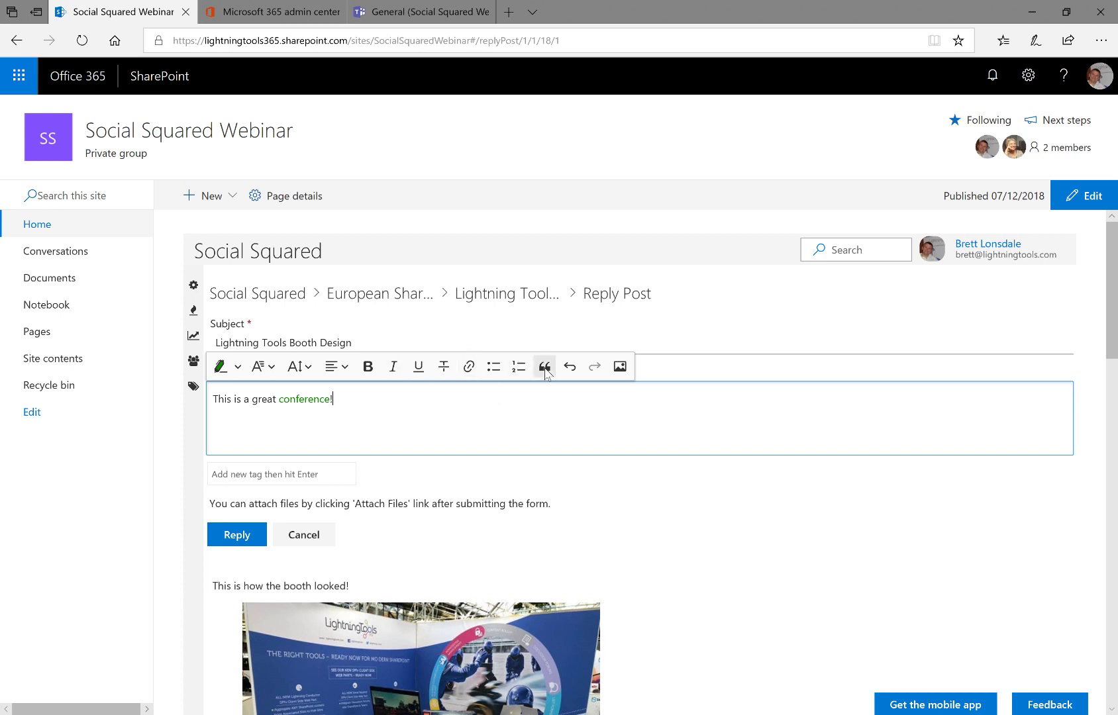
- Insert the booth picture 3.jpg into the reply from its copied URL, removing the query string after the file extension
click(620, 368)
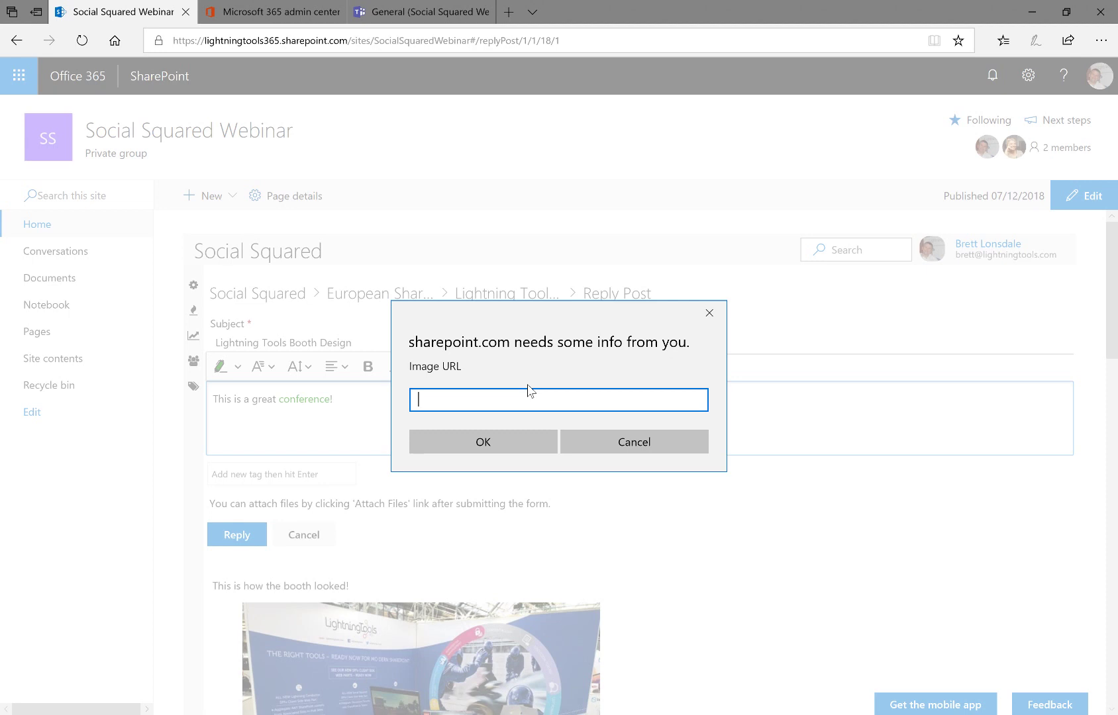
key(Escape)
click(620, 368)
key(ctrl+v)
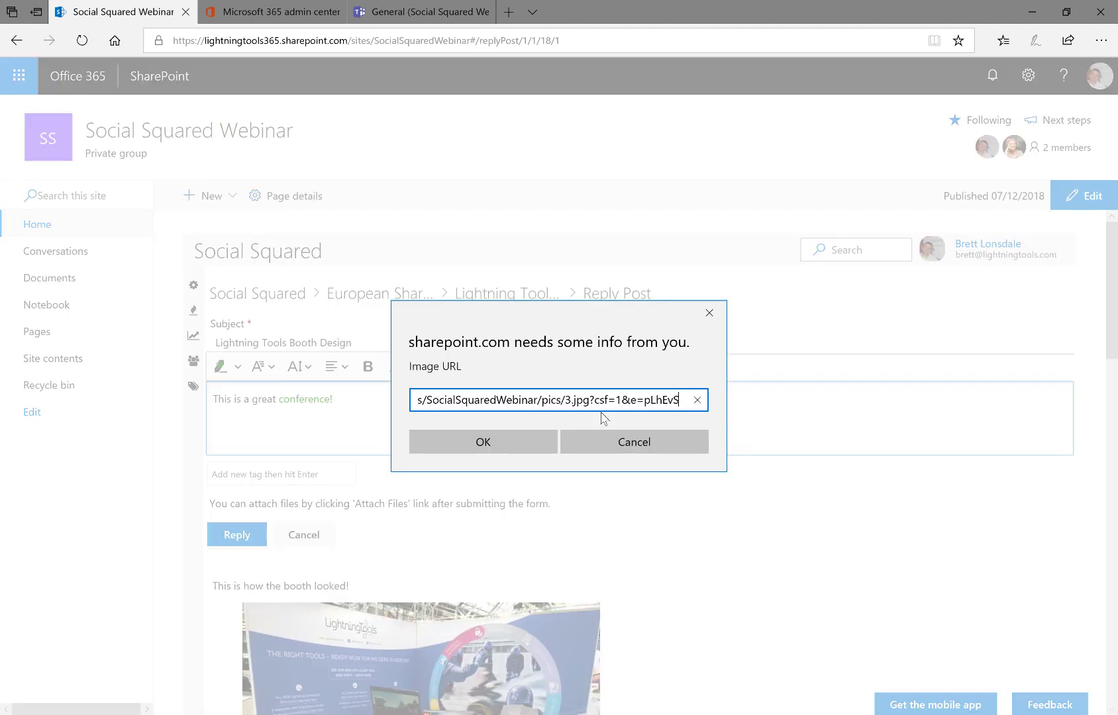
drag(589, 400, 814, 403)
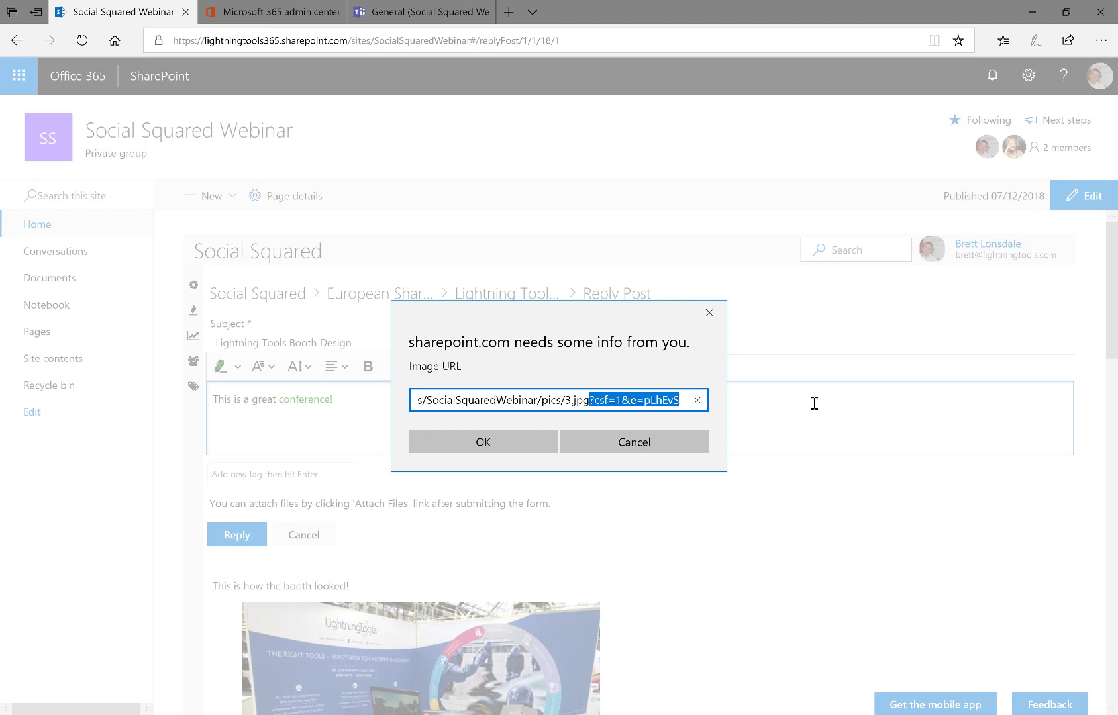
key(BackSpace)
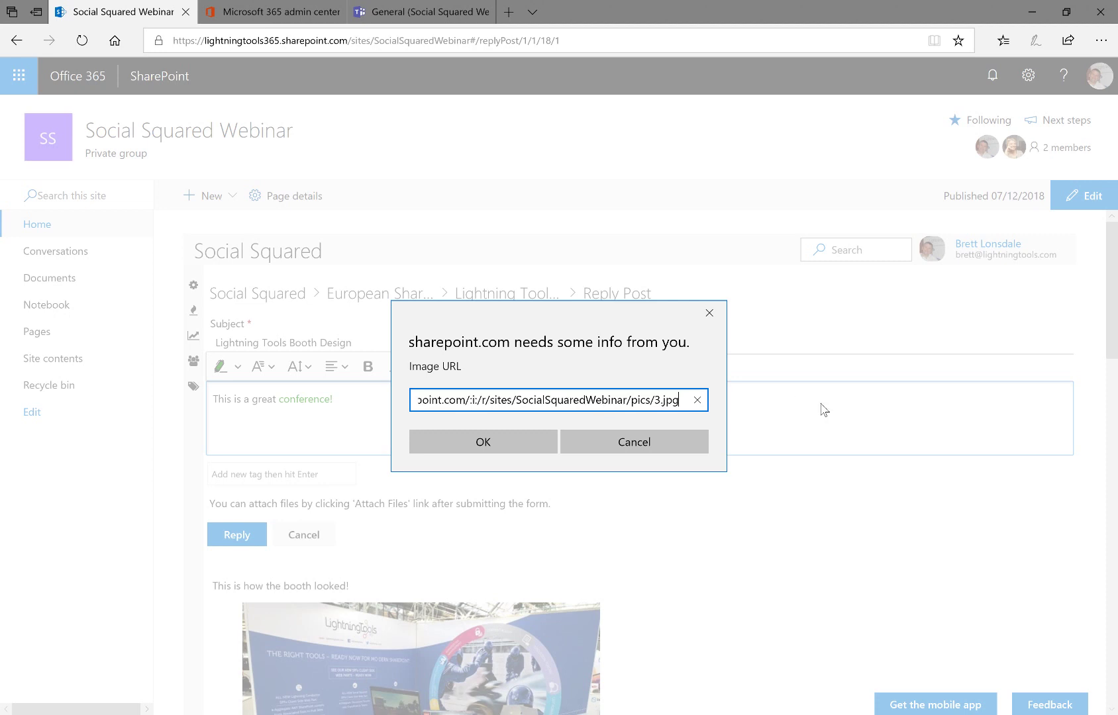
click(509, 446)
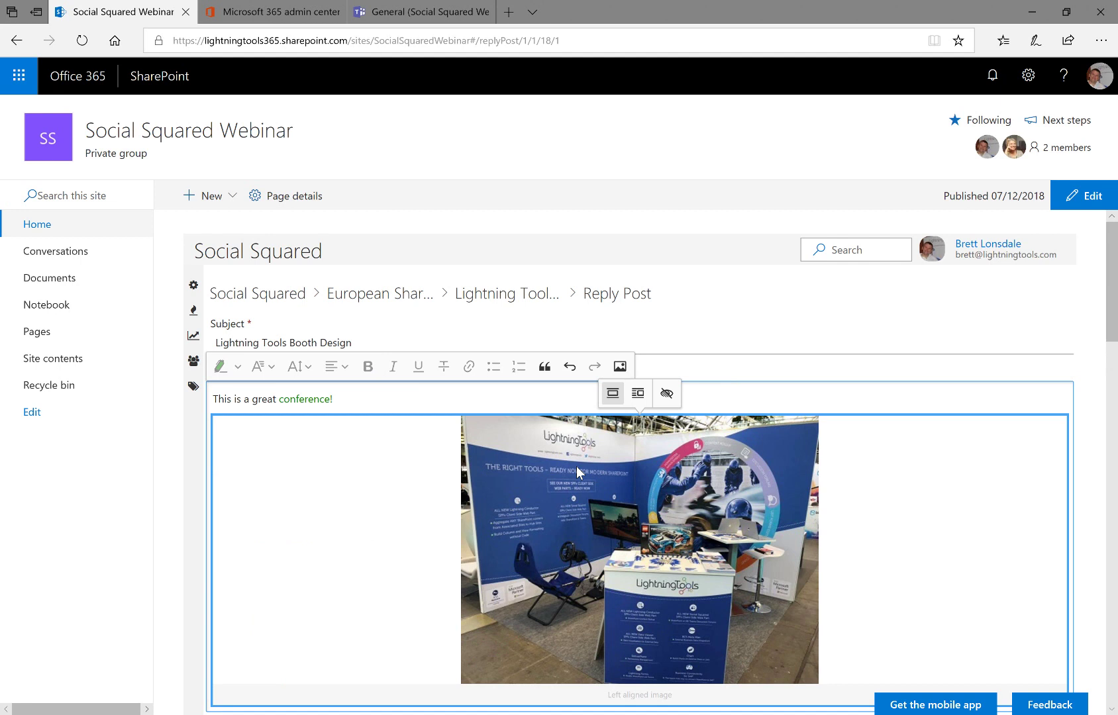
- Try the side-image layout for the booth picture in the reply and restore its full-width layout
click(645, 400)
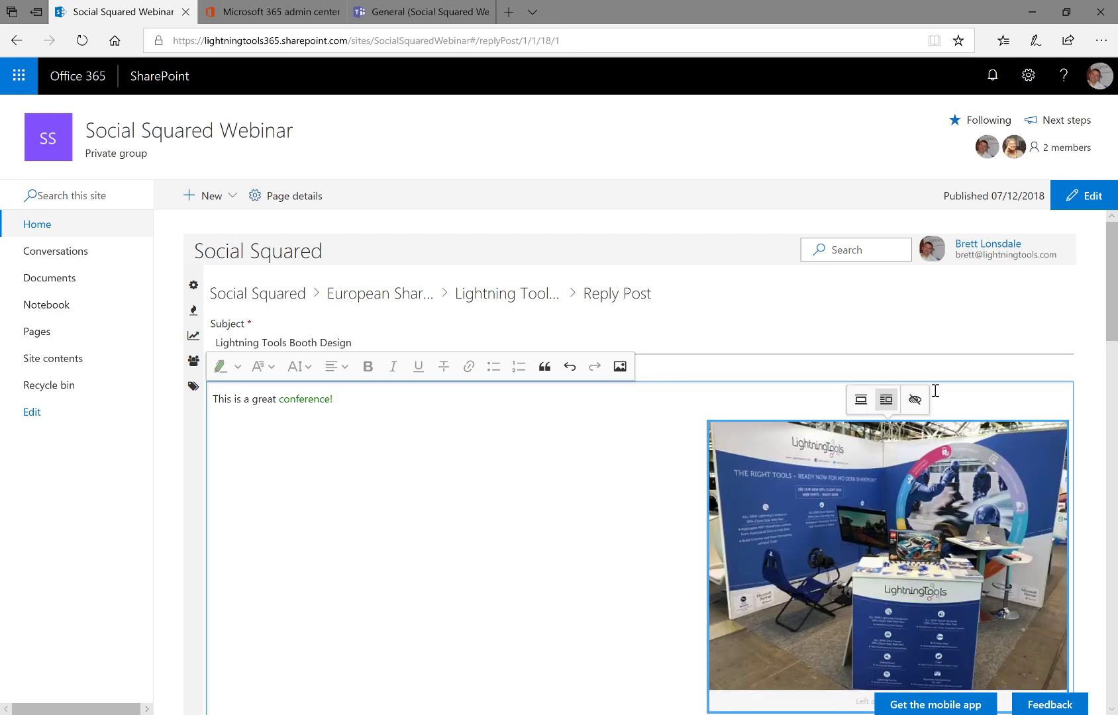
click(914, 399)
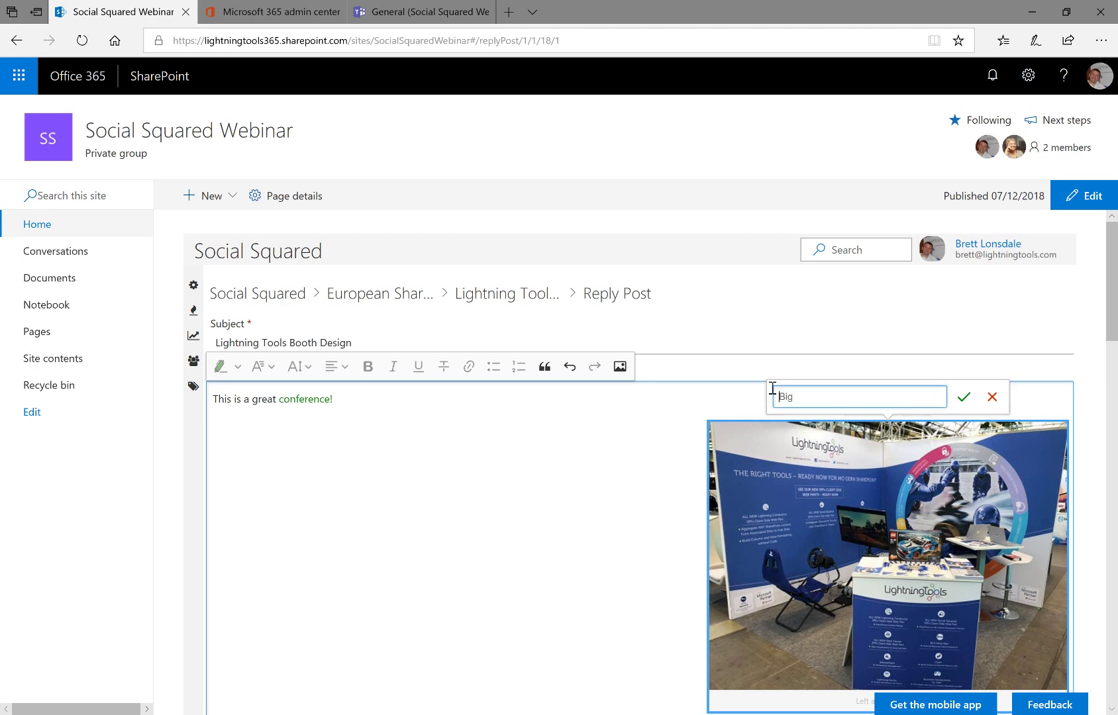
key(Escape)
click(621, 389)
scroll(620, 385, down, 5)
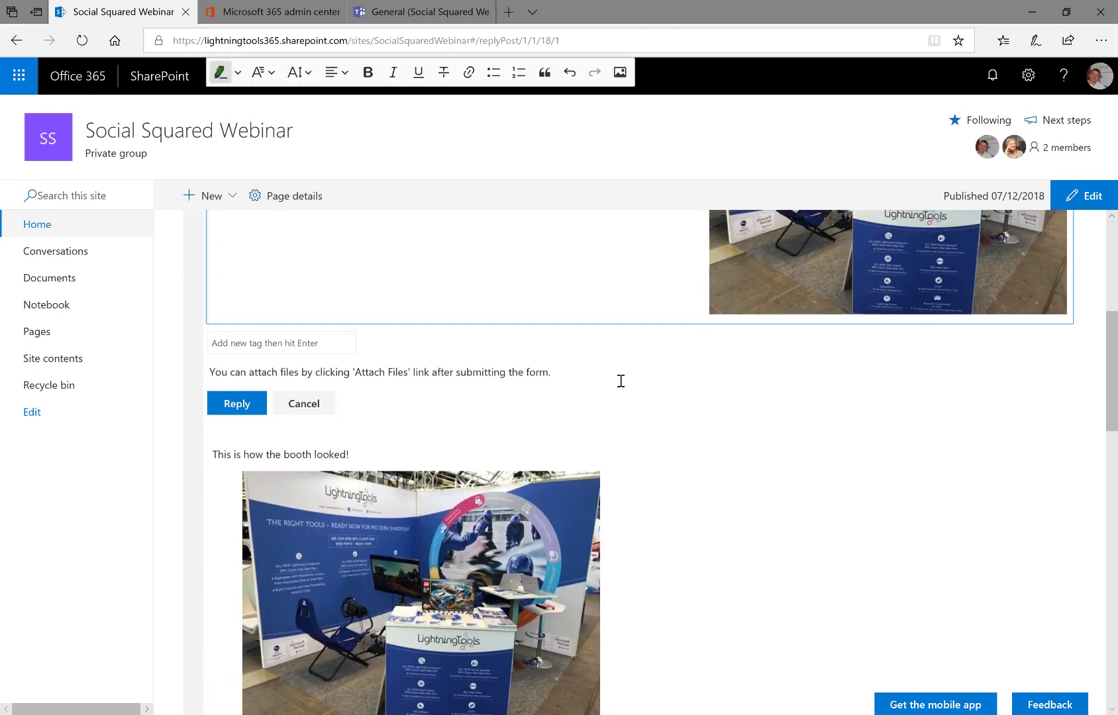
scroll(621, 381, up, 5)
click(758, 438)
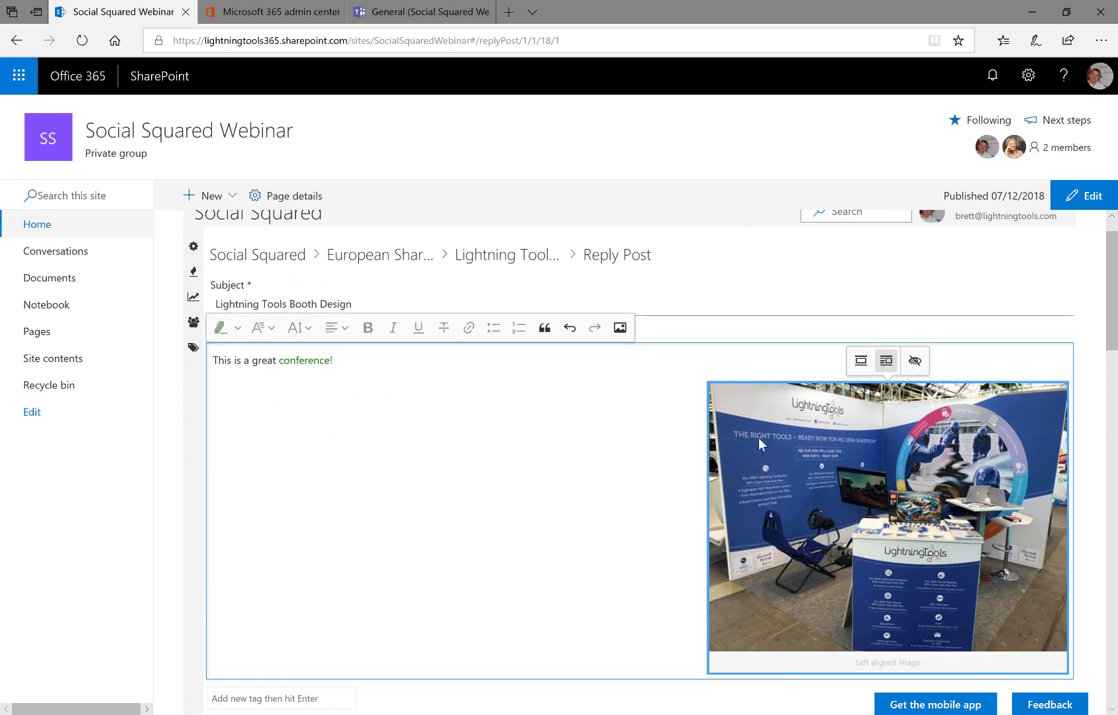
click(861, 361)
- Add the tag ESPC18 to the reply and submit it
scroll(596, 510, down, 6)
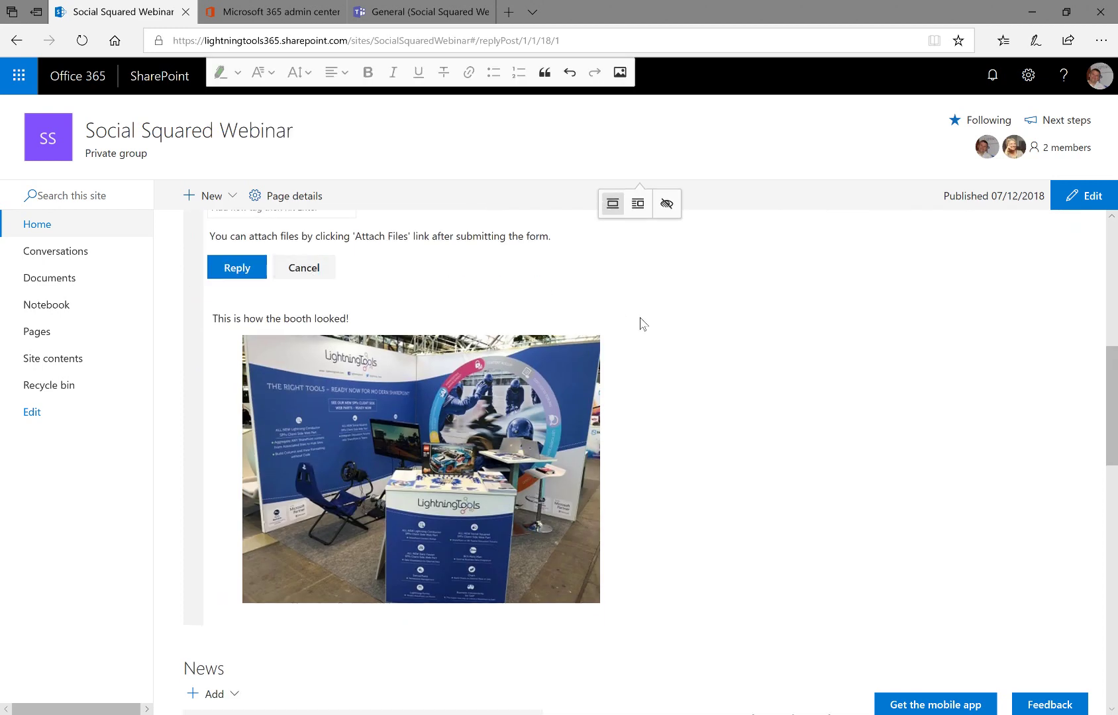
scroll(640, 323, up, 2)
click(339, 357)
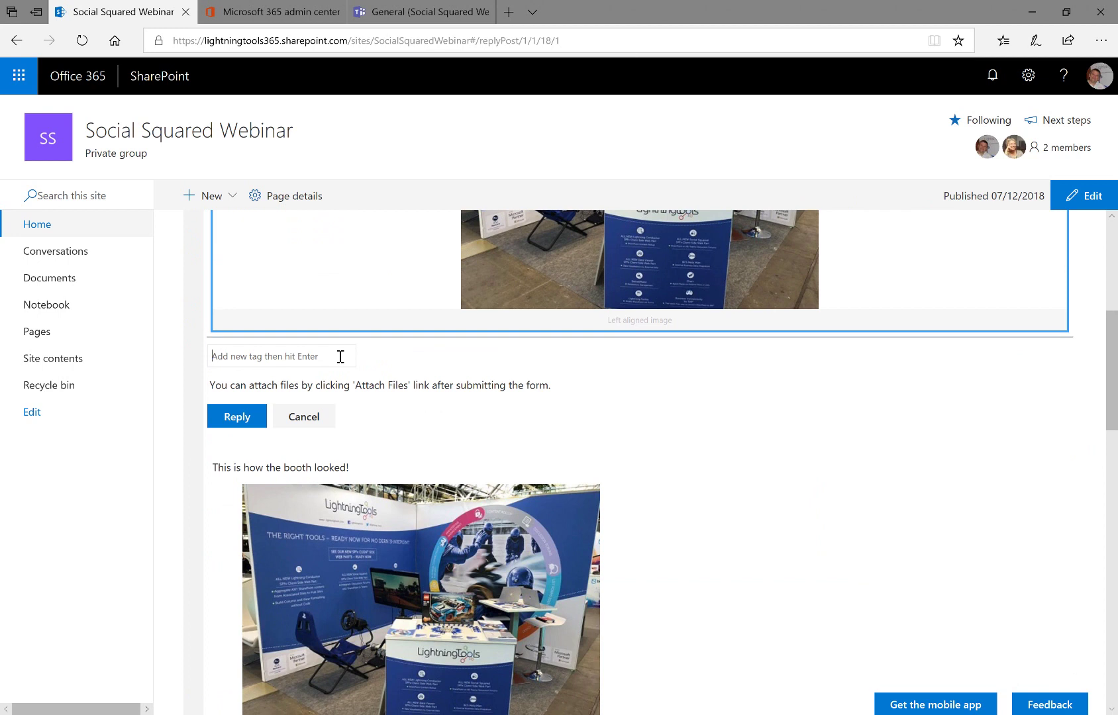
text(ESPC18)
click(233, 419)
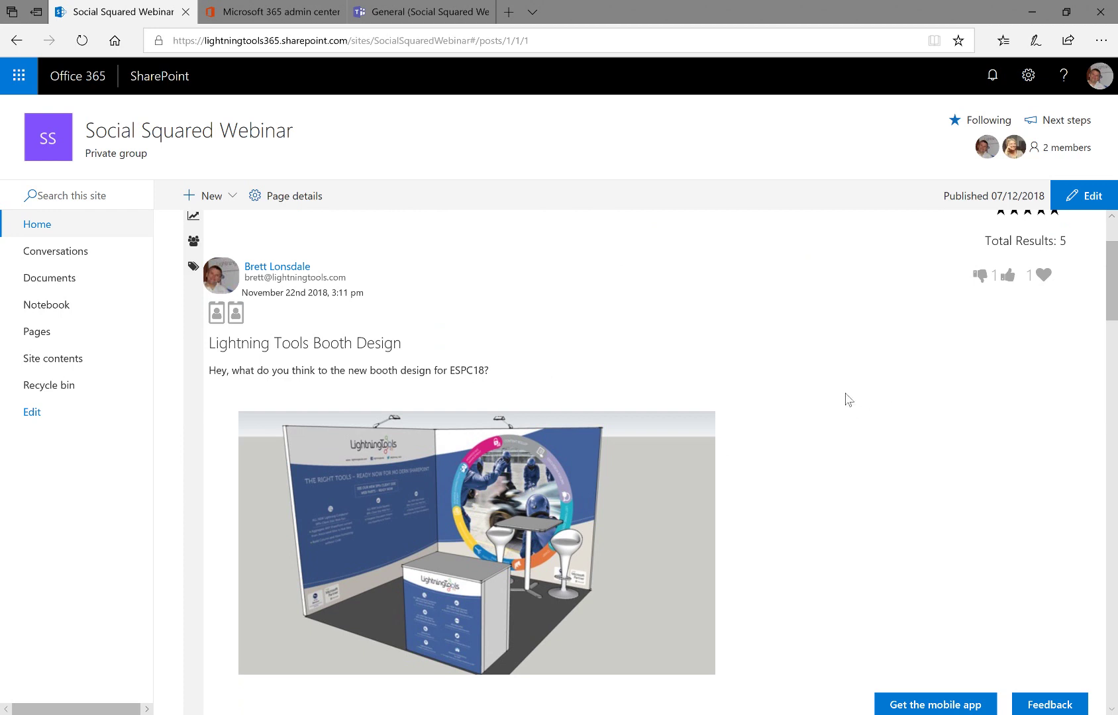
- Look at the new topic form in the European SharePoint Conference 2018 forum, cancel it, and return to the forum overview
click(272, 292)
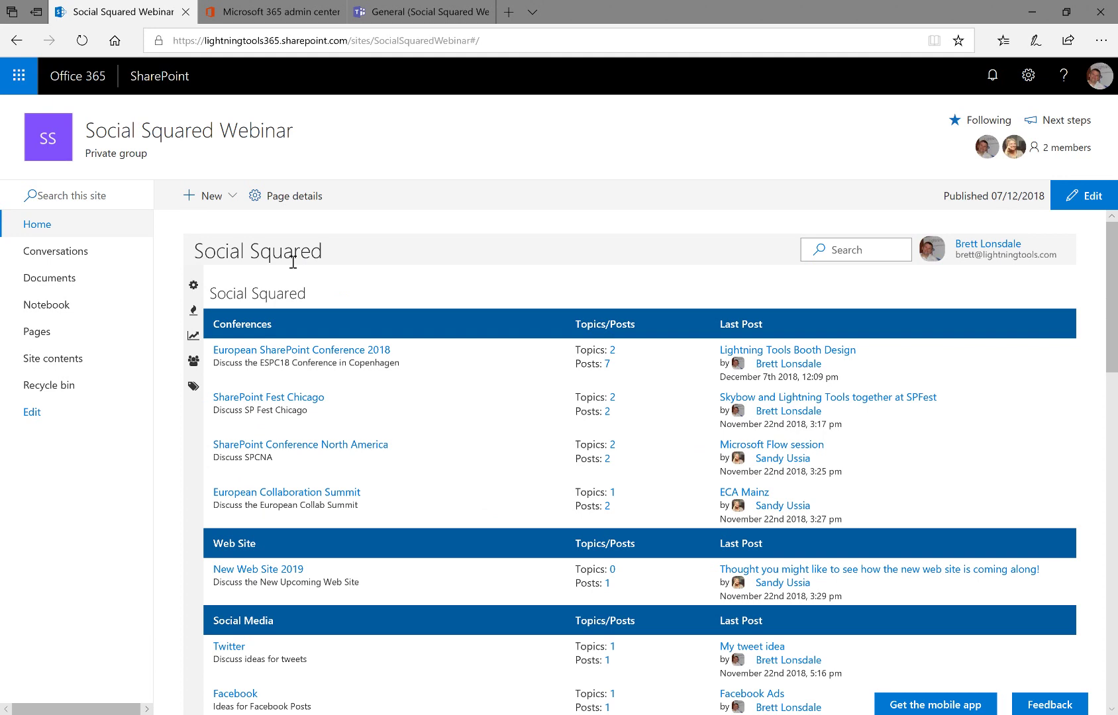
click(348, 353)
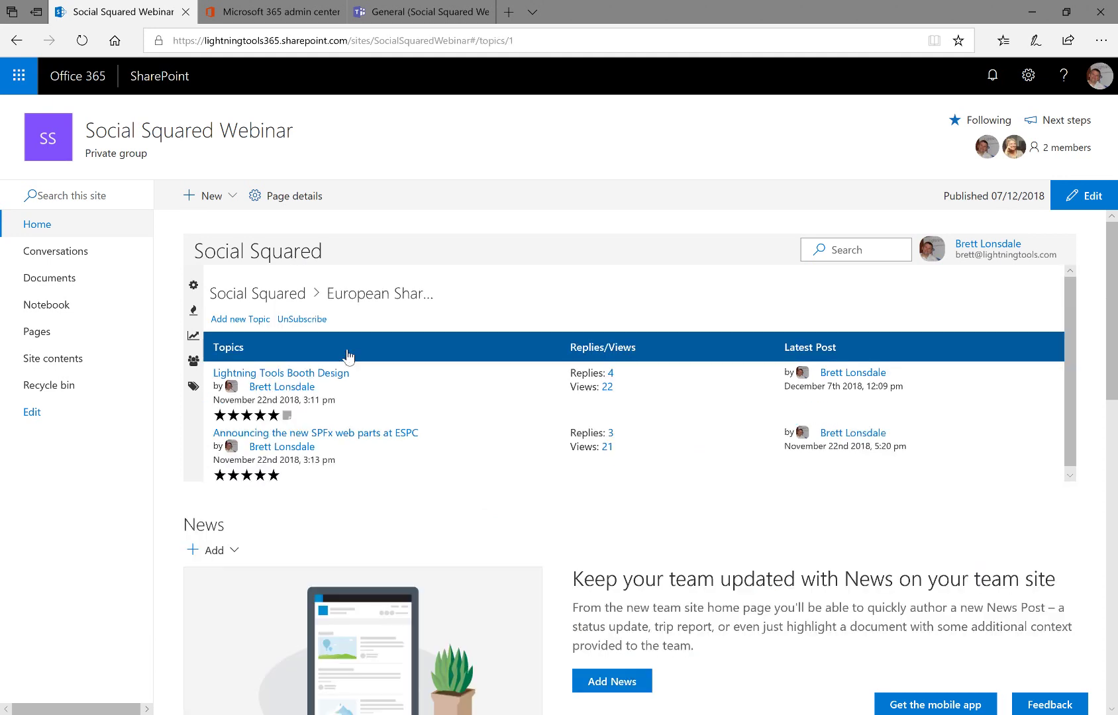
click(255, 321)
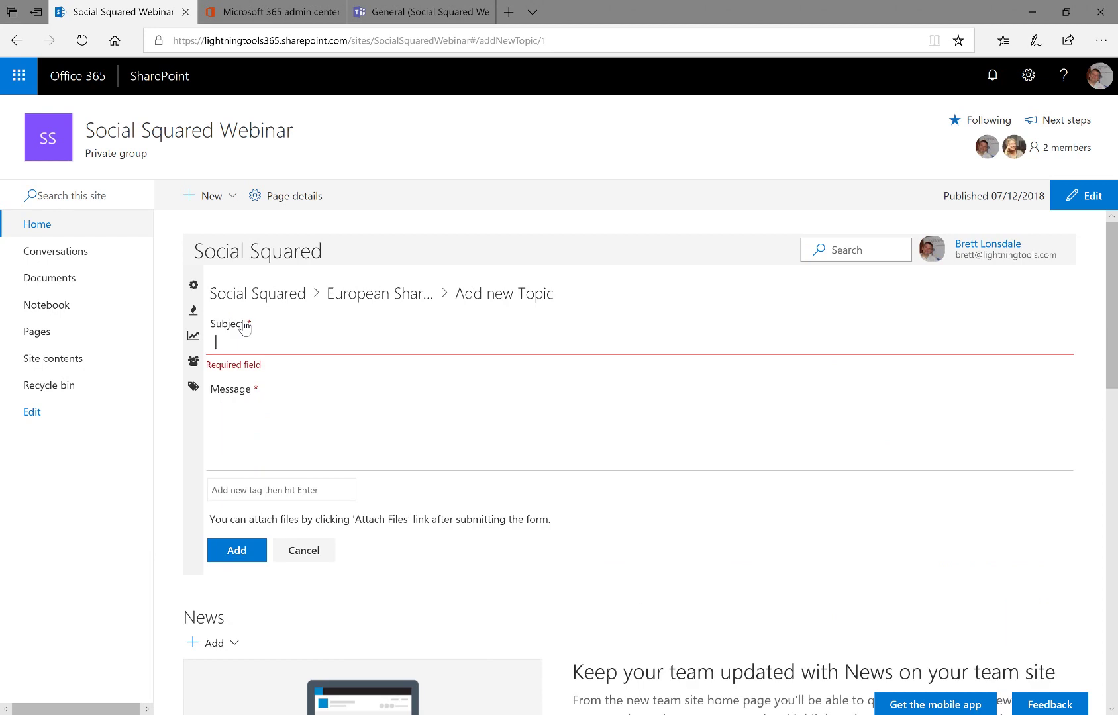
click(304, 552)
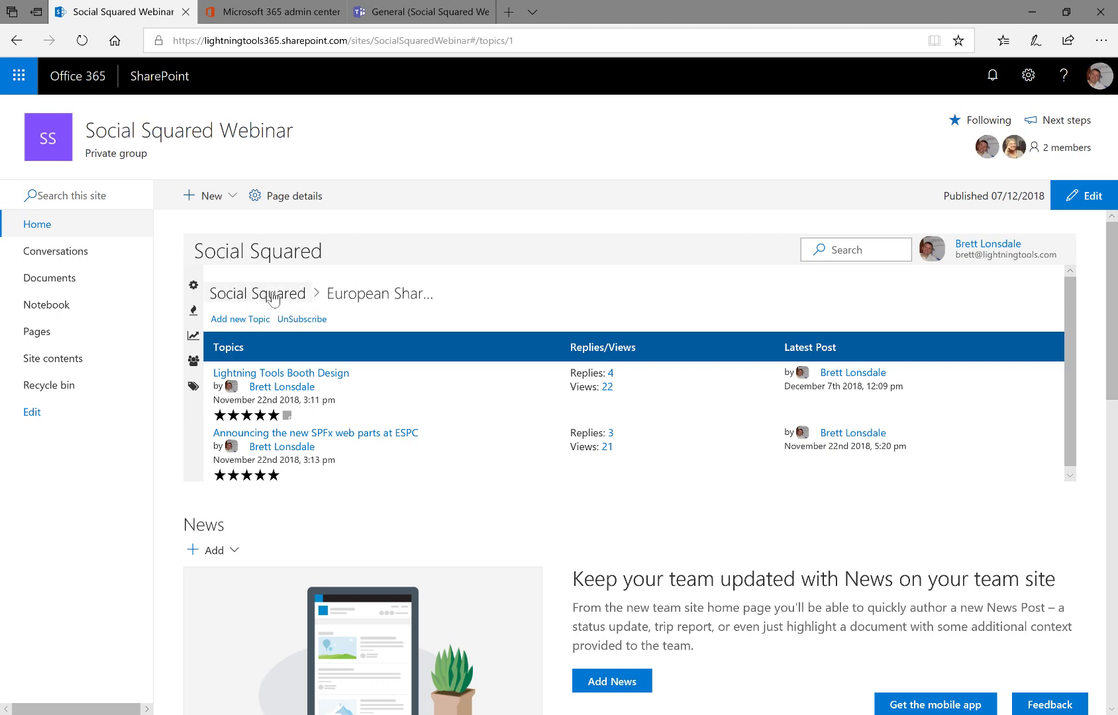
click(271, 296)
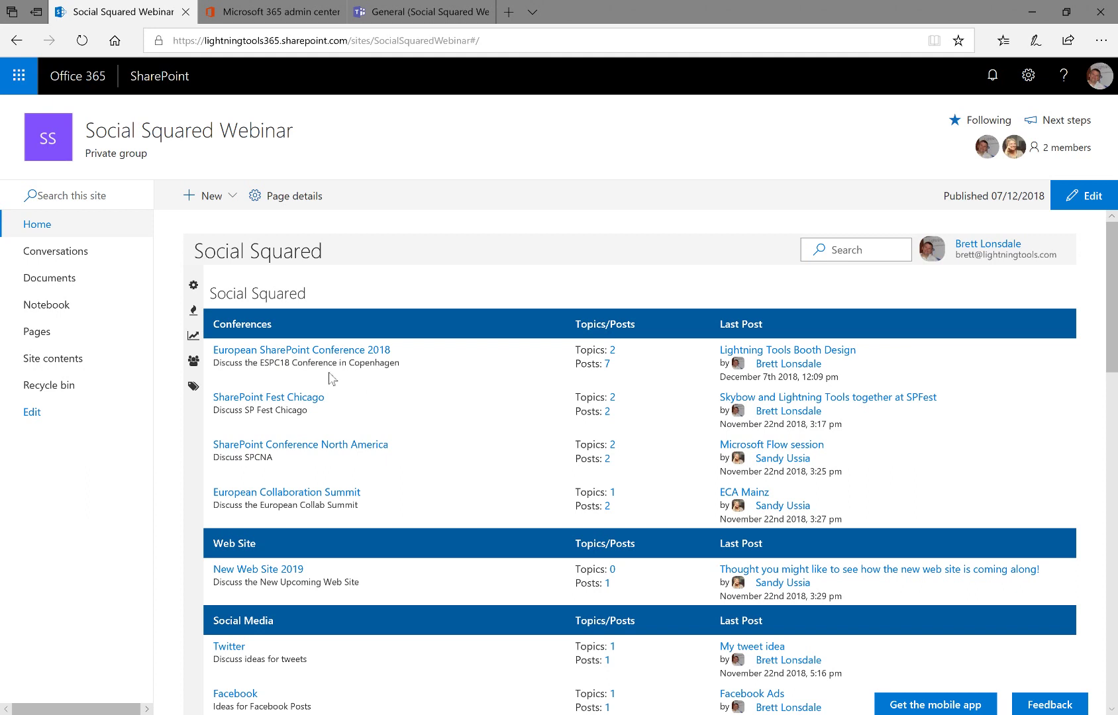
- Add a forum group titled "Brochure" in the forum settings
click(194, 290)
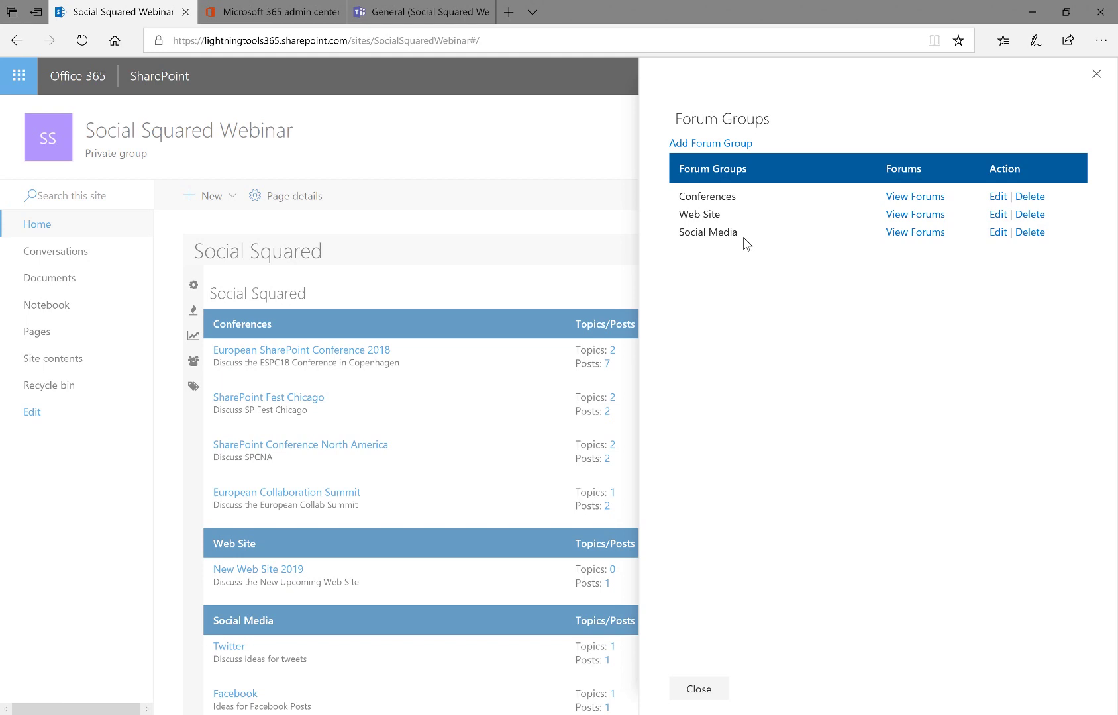
click(711, 144)
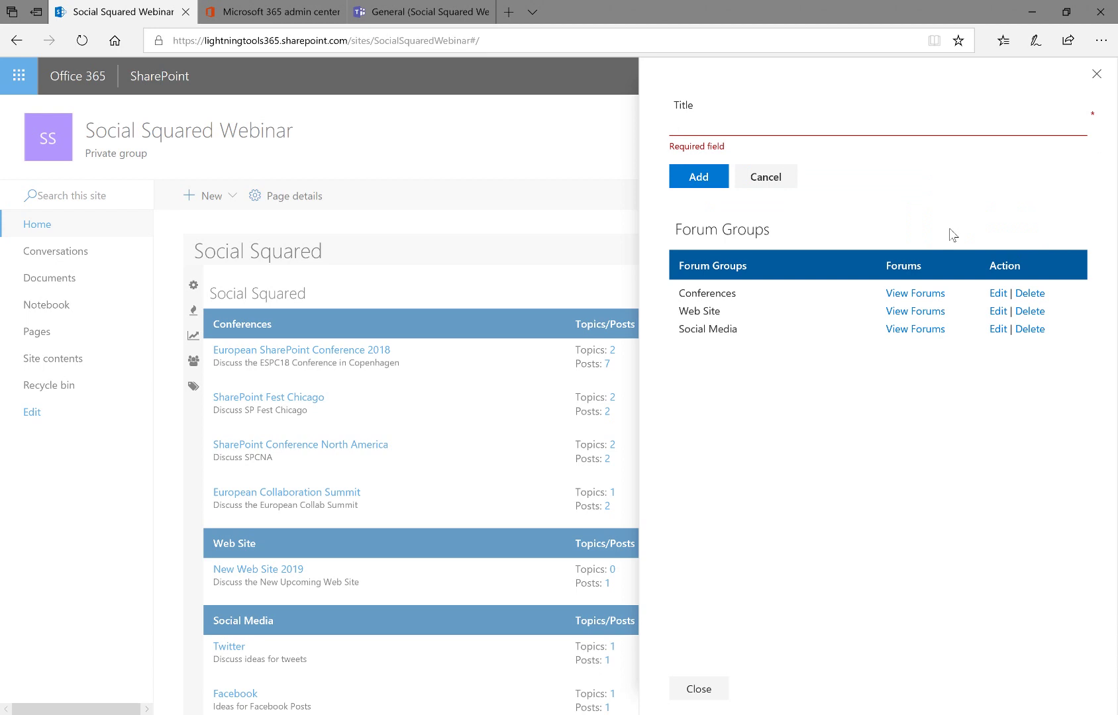
text(Brochure)
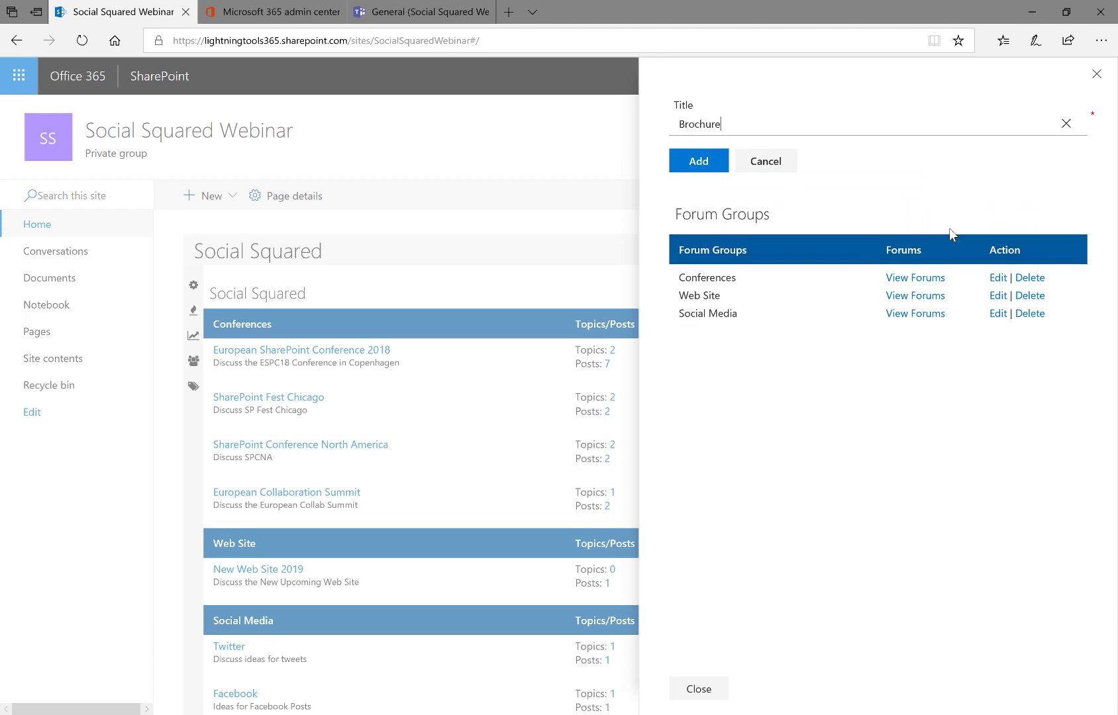
click(699, 163)
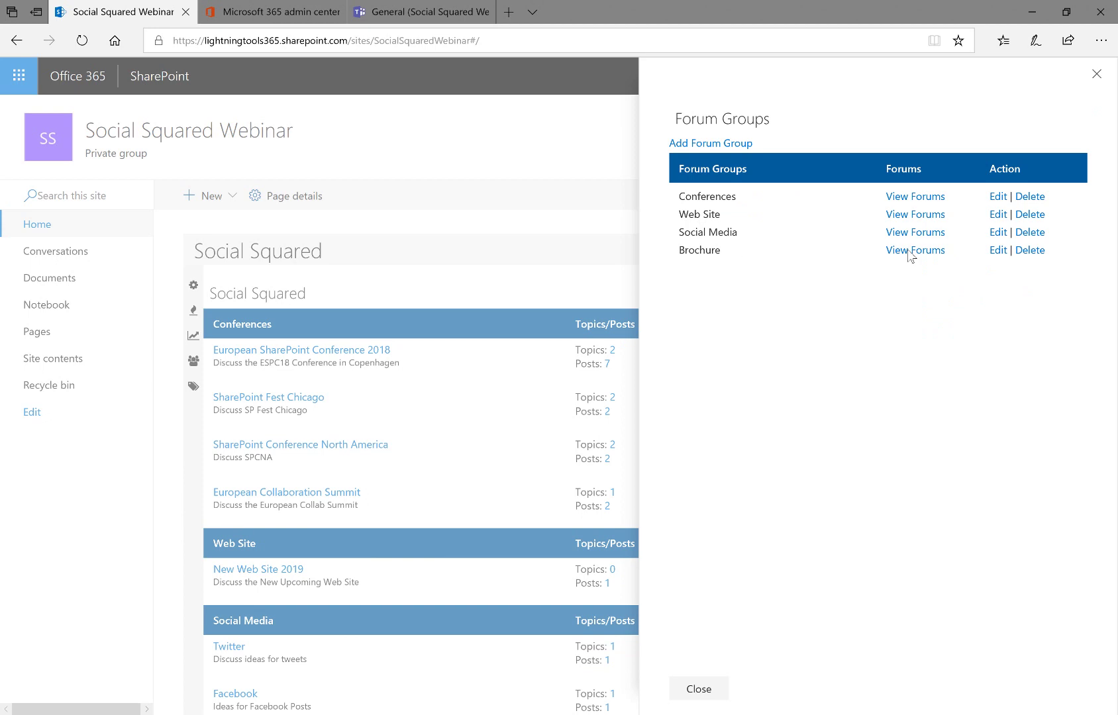
- Add a forum titled "2019 Brochure" to the Brochure group with the description "Forum Group to discuss the 2019 brochure"
click(924, 250)
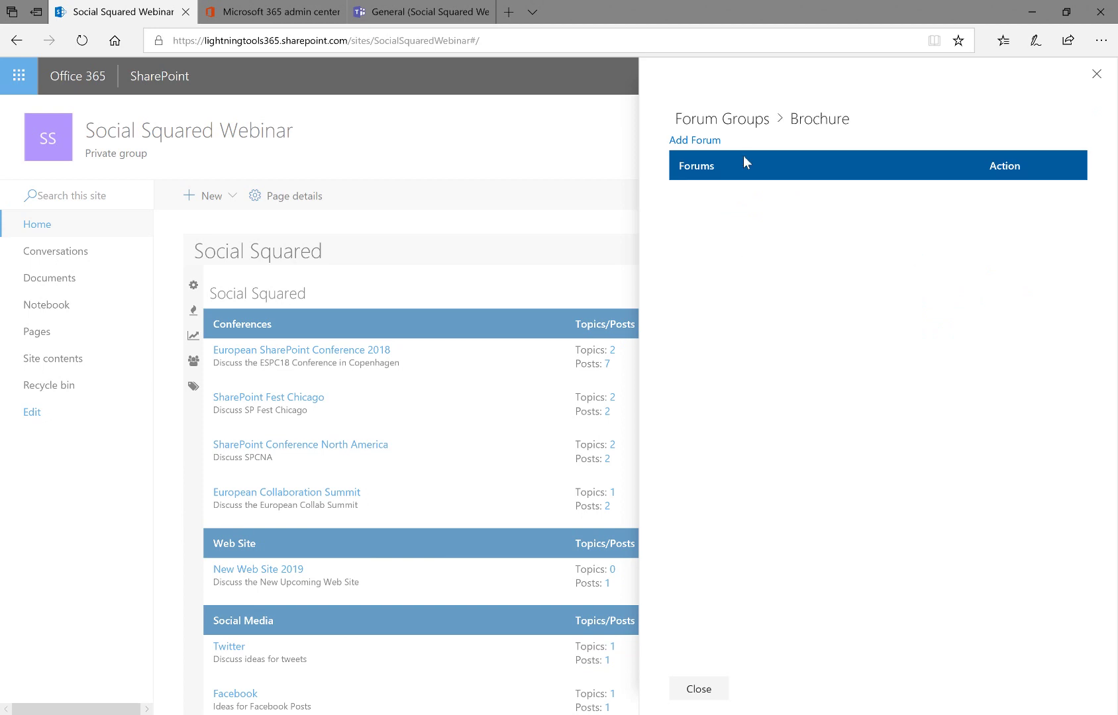
click(702, 141)
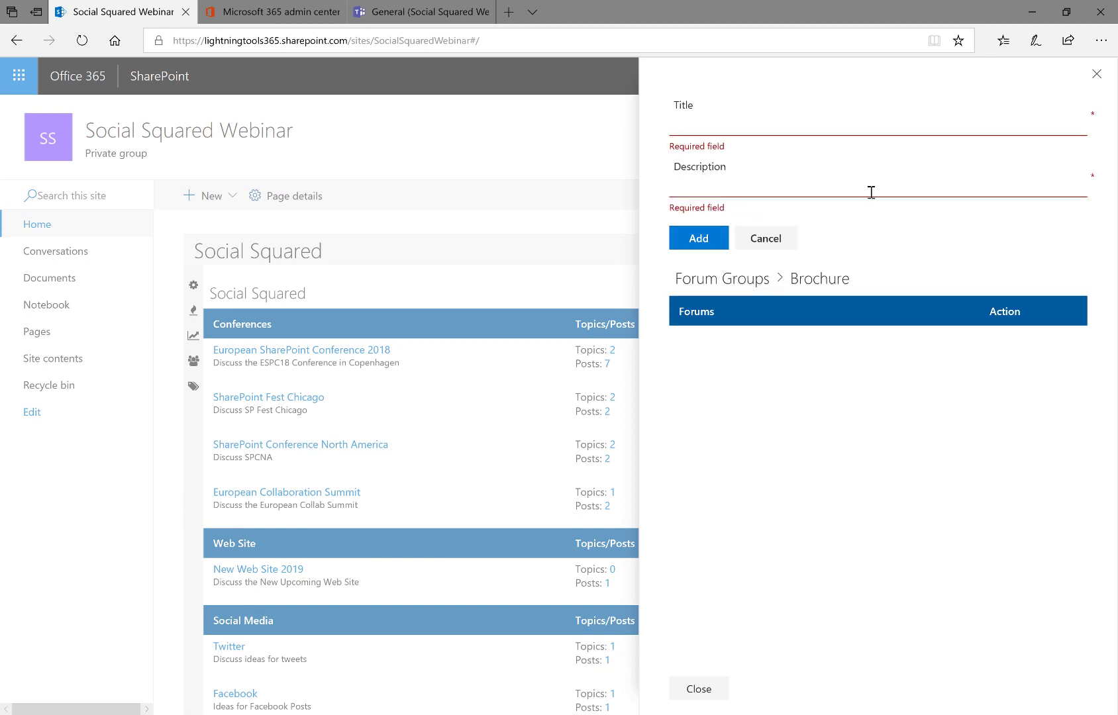
text(2019 Brochure)
click(823, 165)
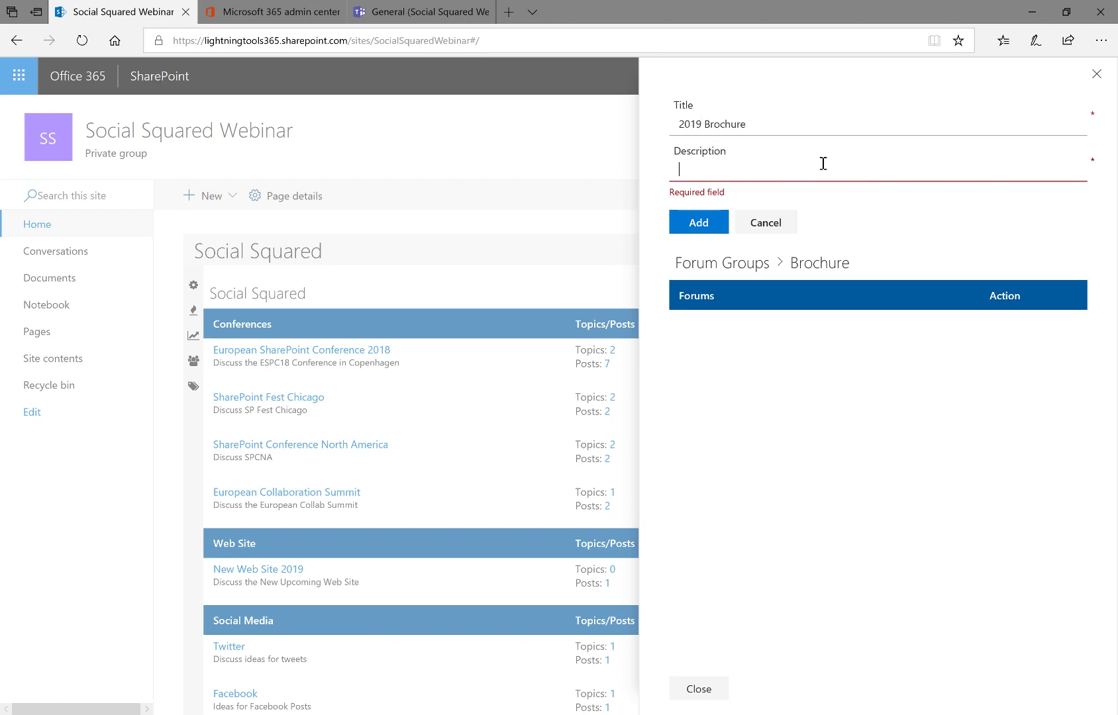
text(Forum)
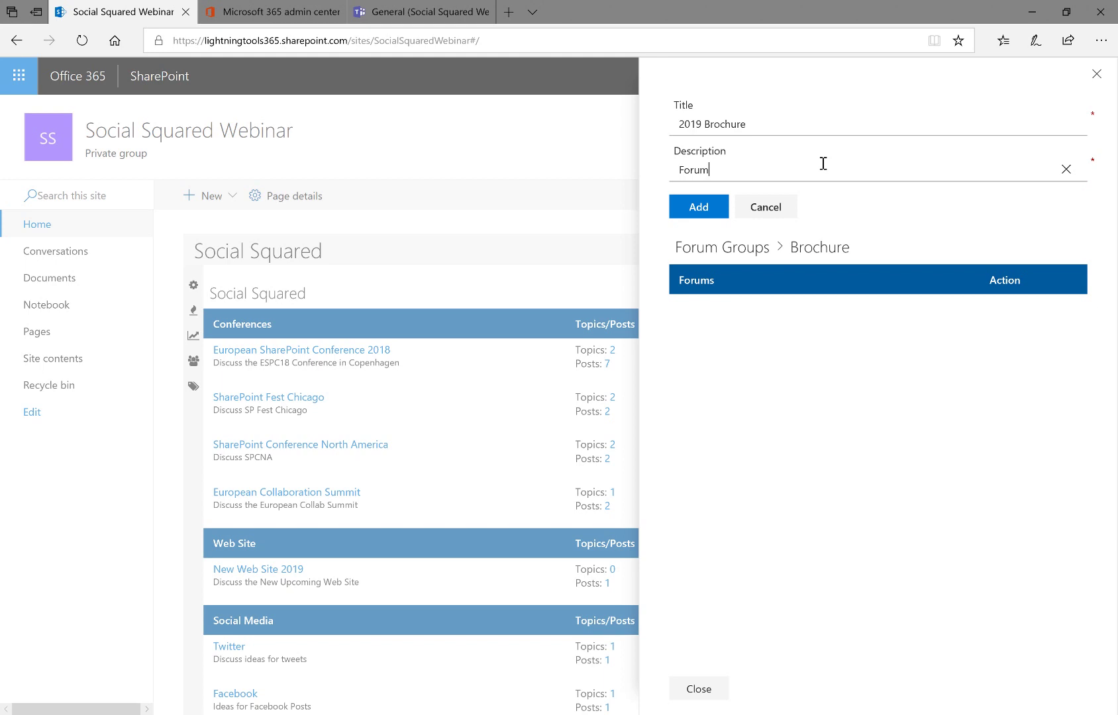
text( Group to discuss the 2019 brochure)
click(700, 212)
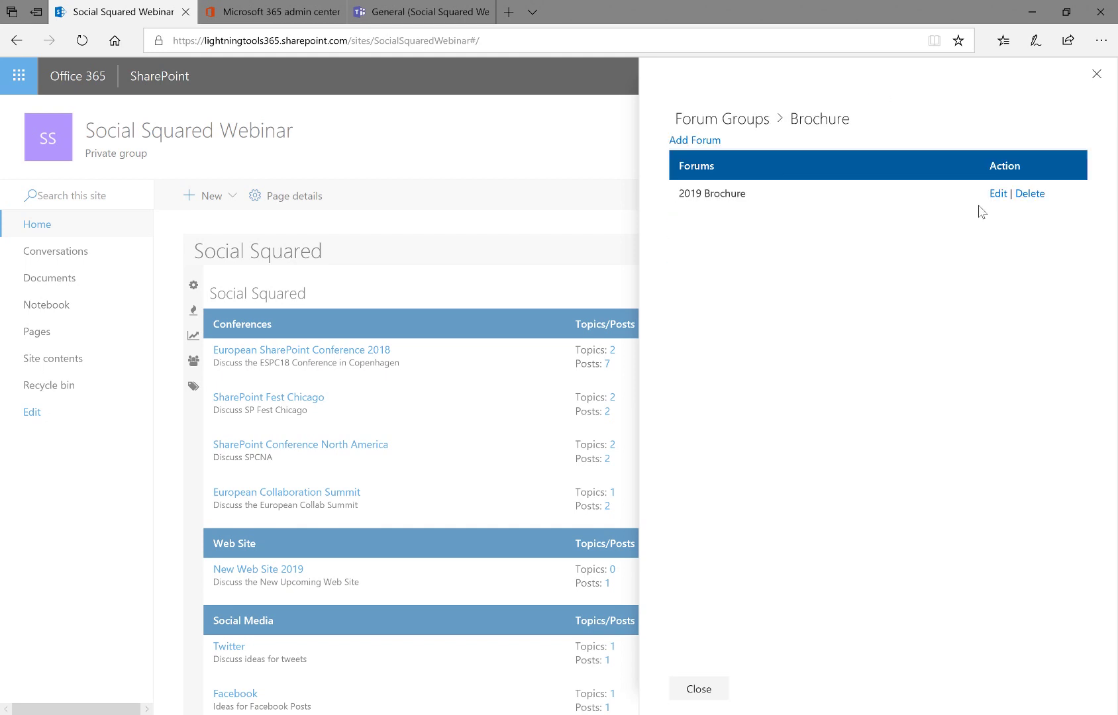
- Look at the 2019 Brochure forum's edit form, close the forum settings, and check the Brochure group on the forum overview
click(998, 193)
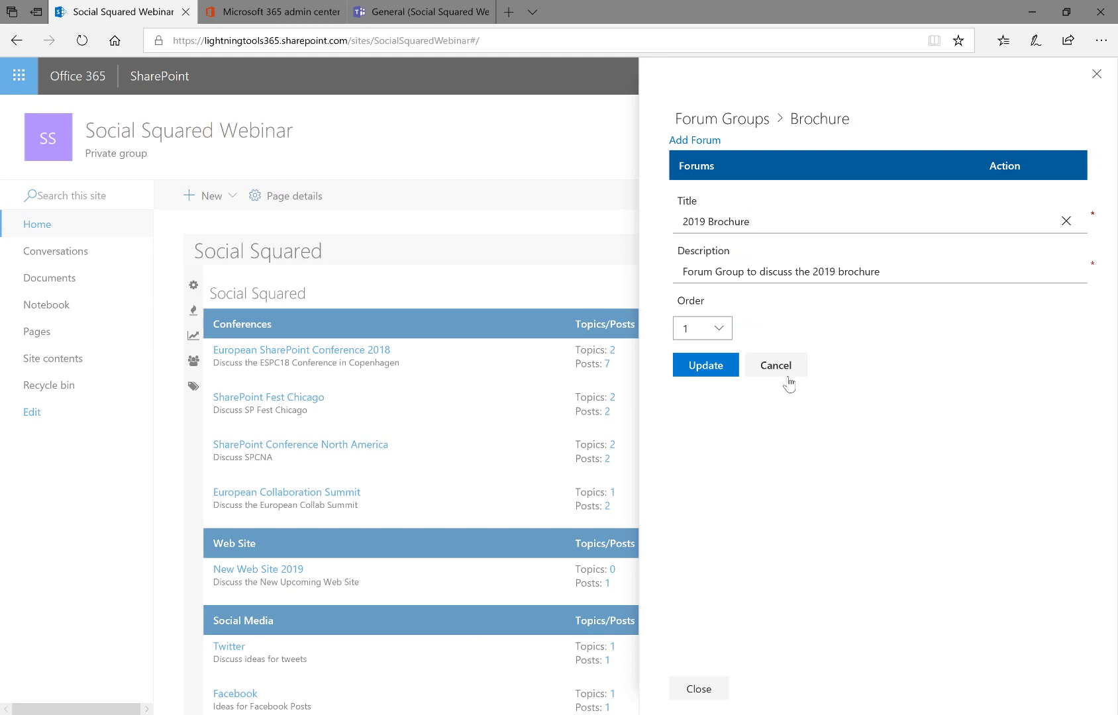
click(689, 368)
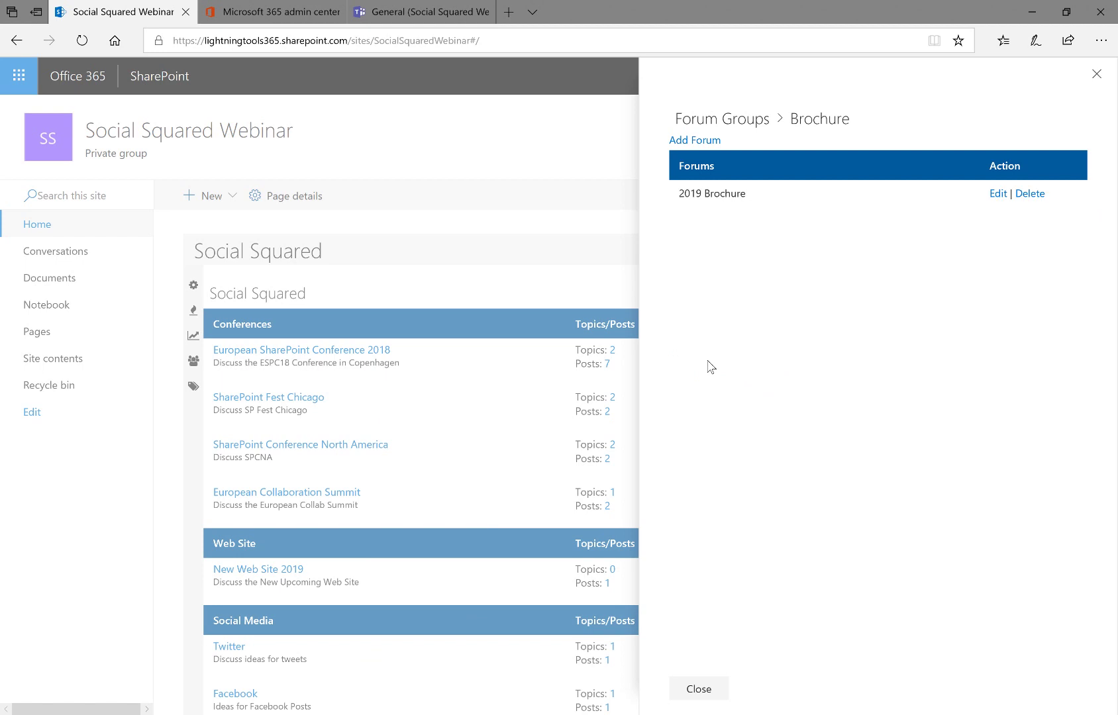
click(700, 701)
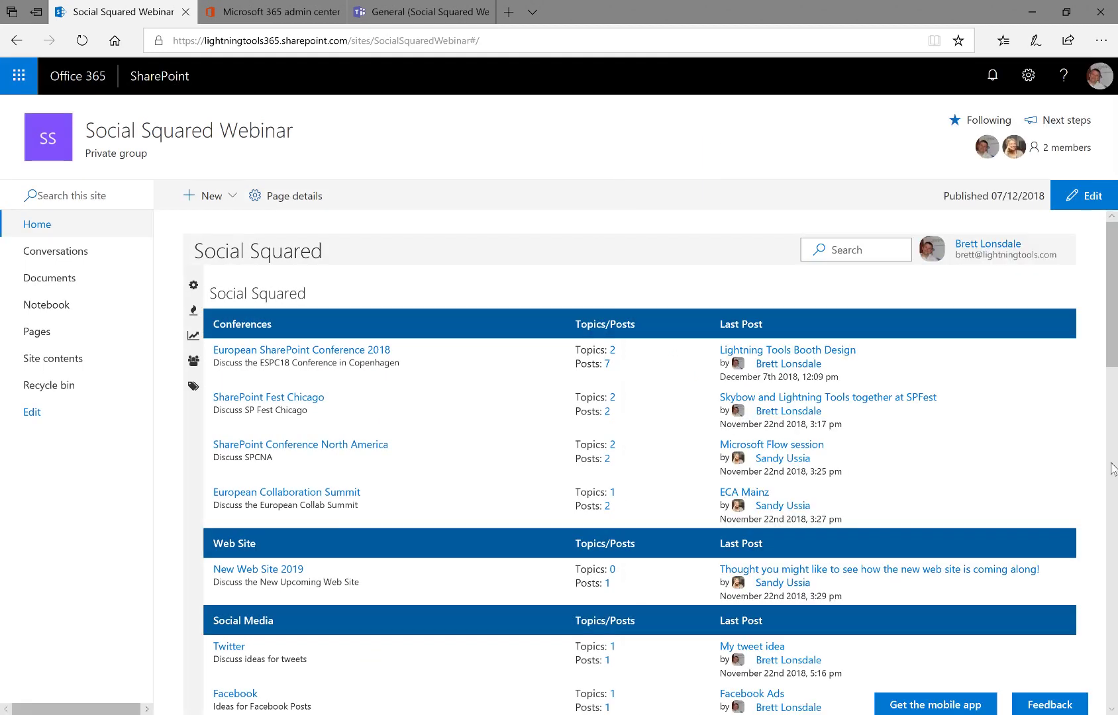
scroll(911, 381, down, 5)
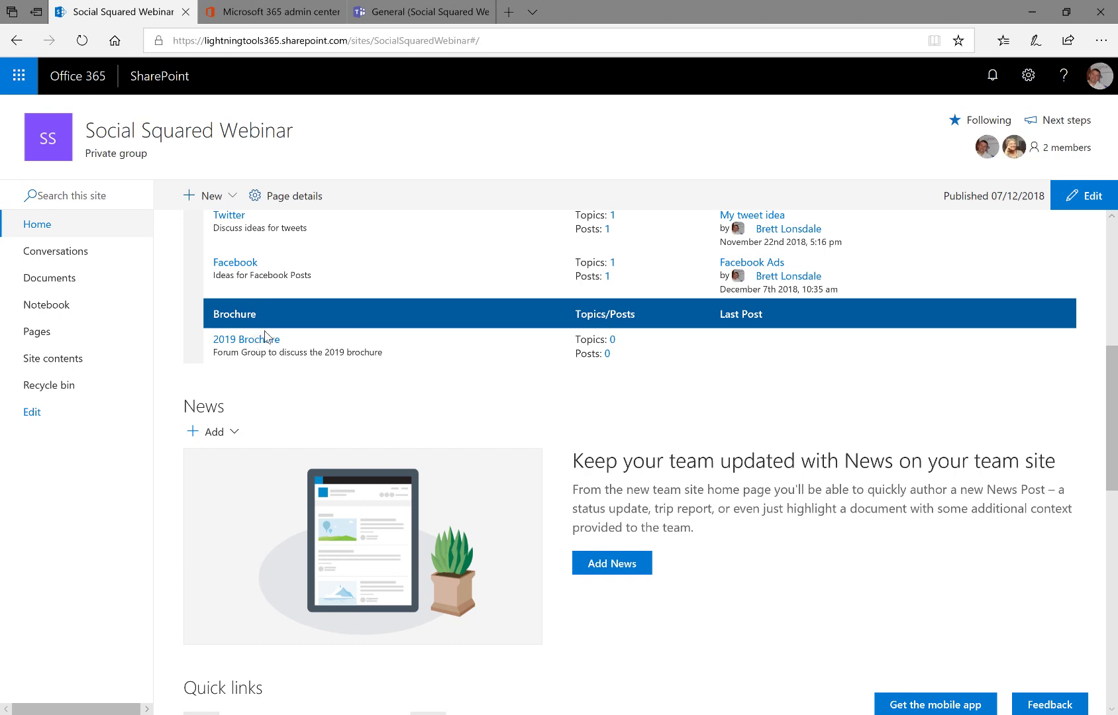
scroll(798, 441, up, 5)
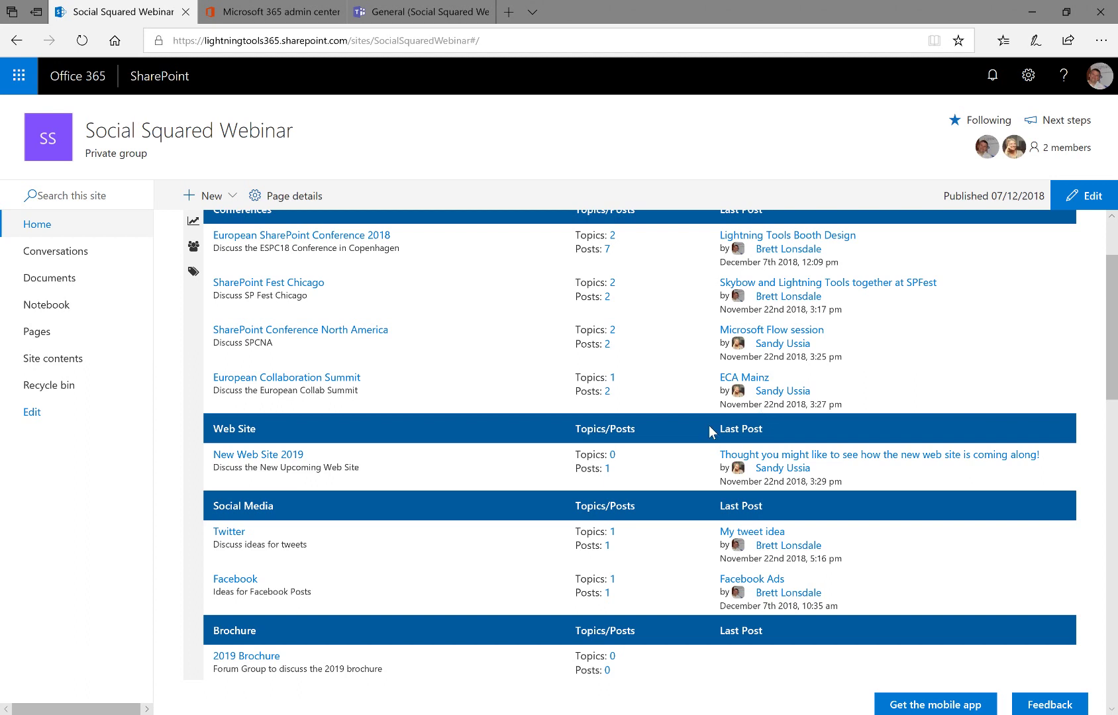
scroll(641, 420, up, 2)
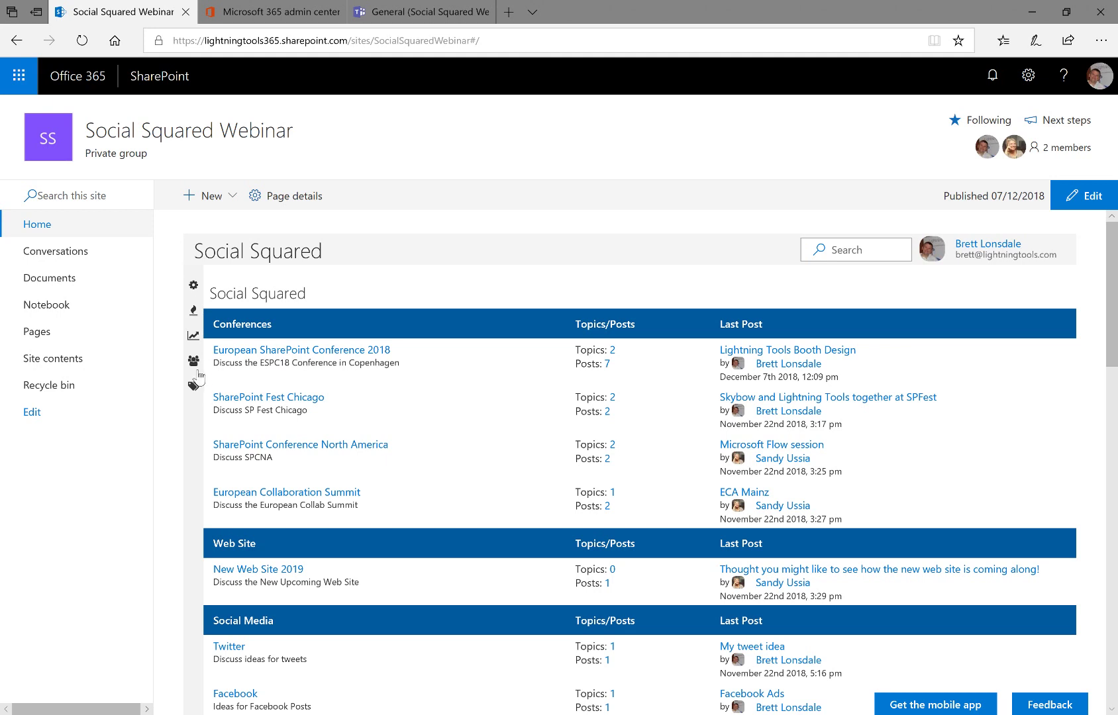
- View the popular topics, the active users and the topics tagged ESPC18, and glance at the forum group settings
click(193, 311)
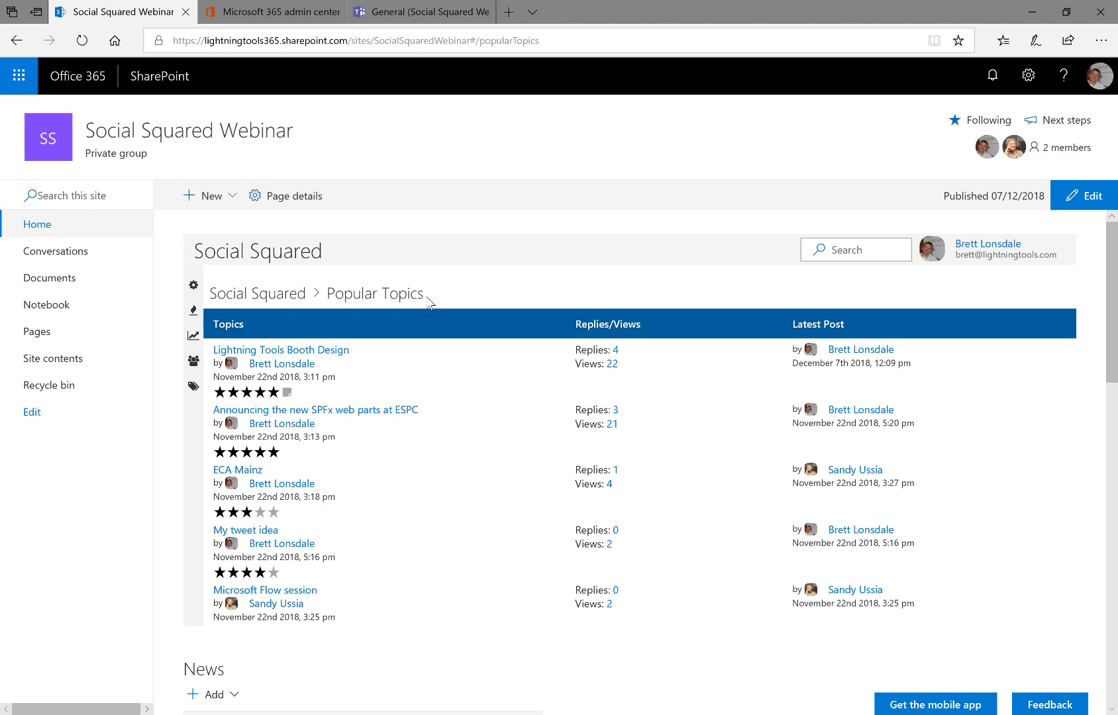
click(200, 362)
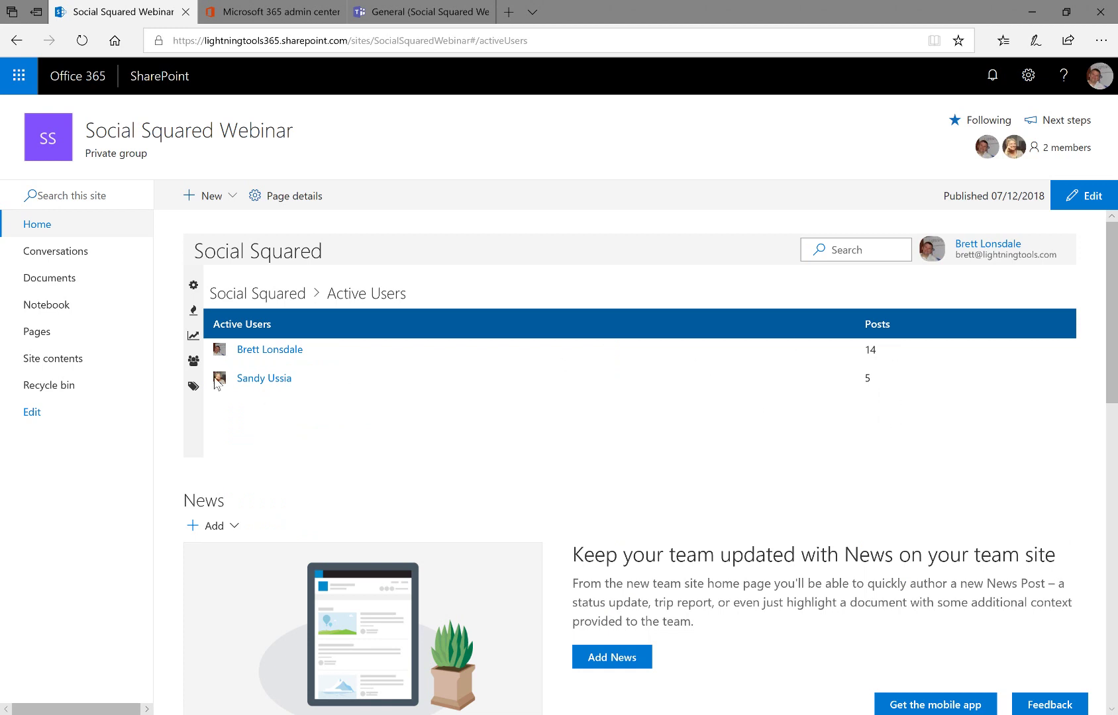
click(194, 387)
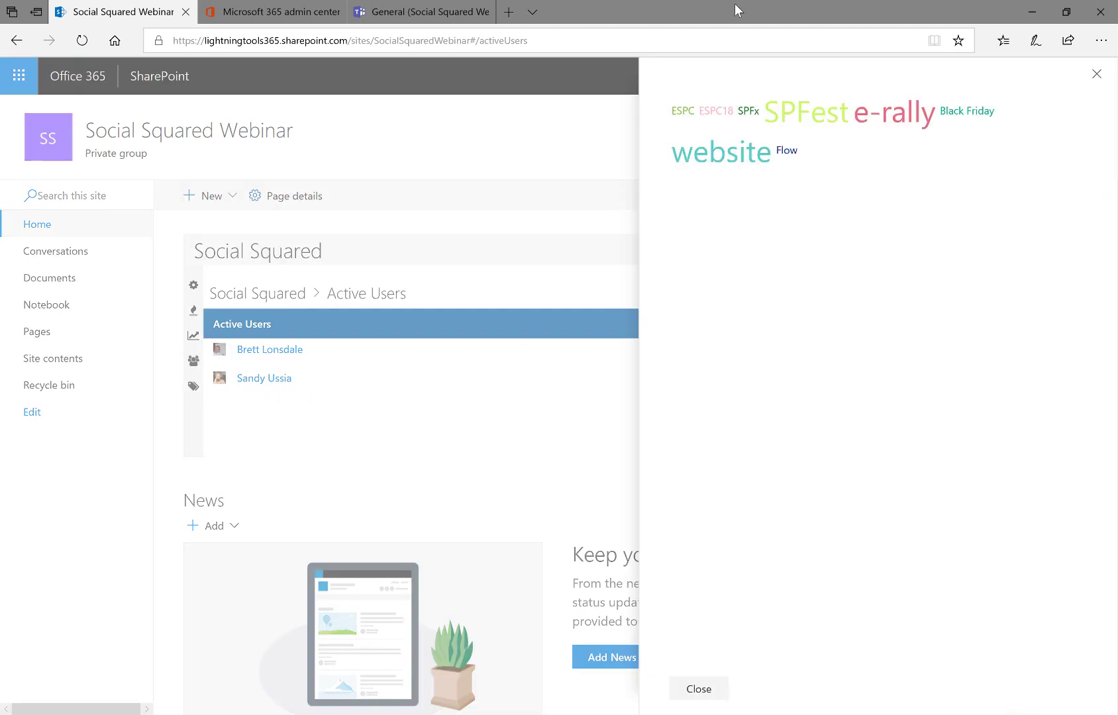
click(719, 118)
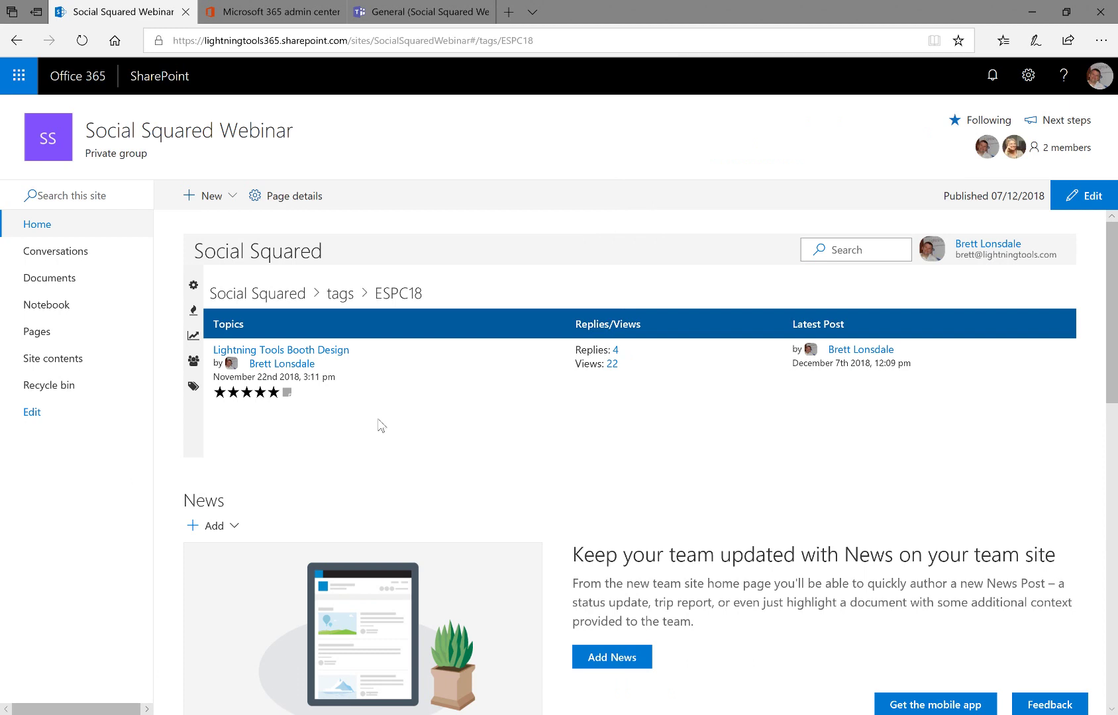
click(197, 294)
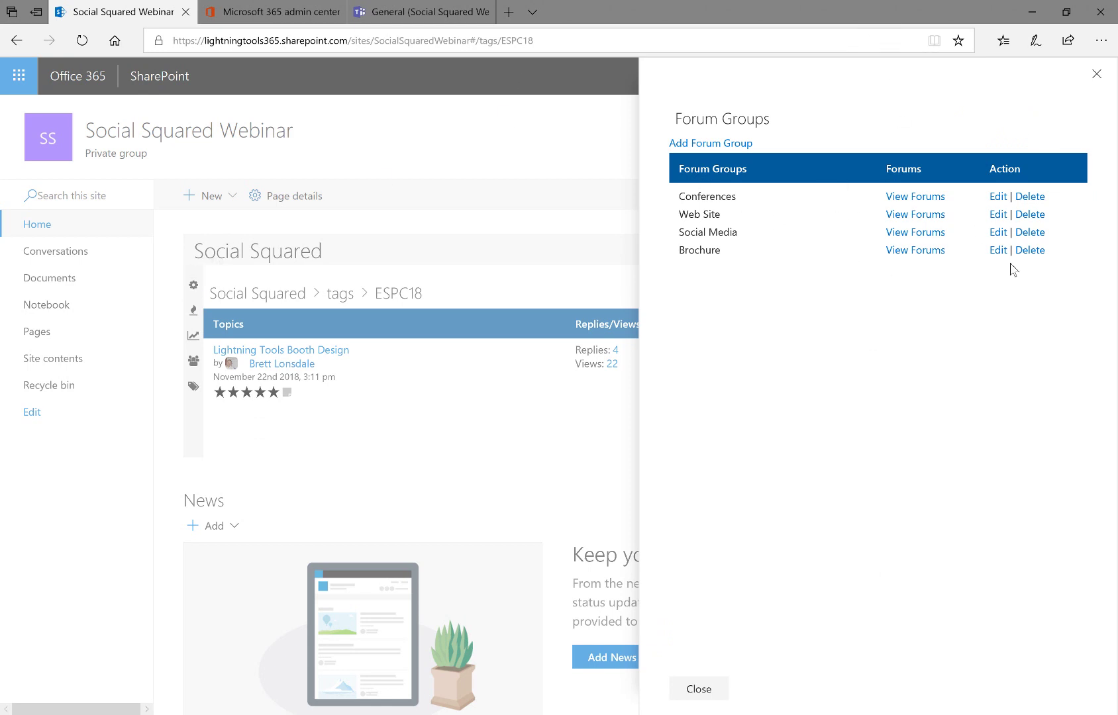
click(685, 693)
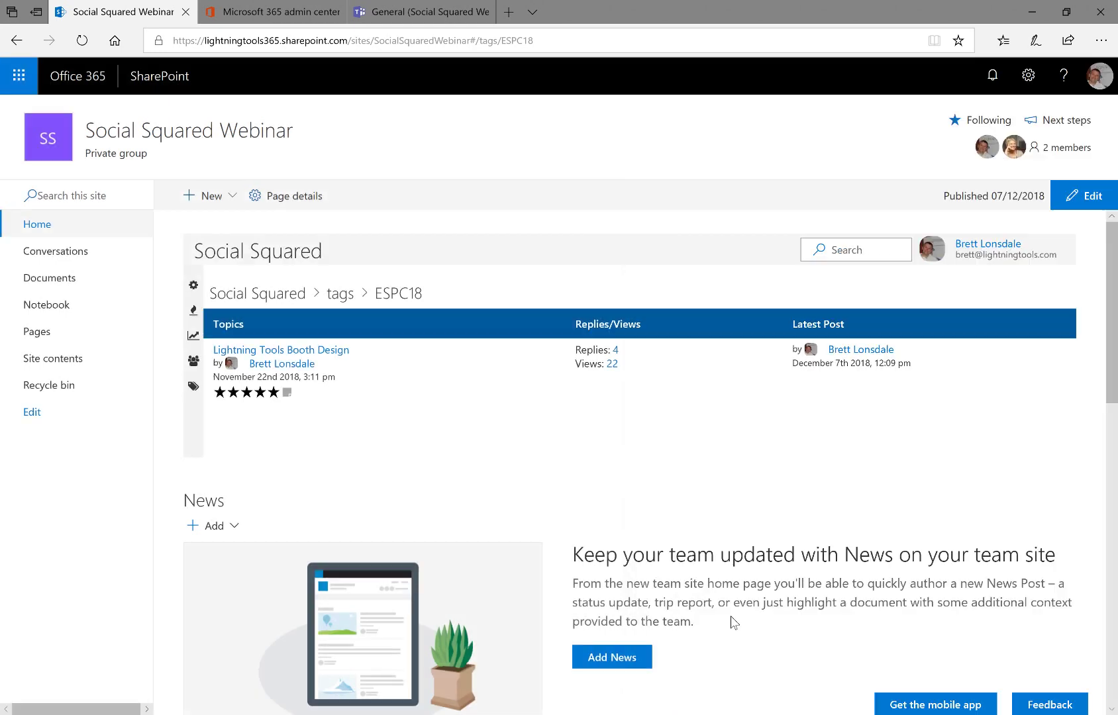
- Review the Social Squared web part's configuration in page edit mode, and publish the page again
click(1073, 202)
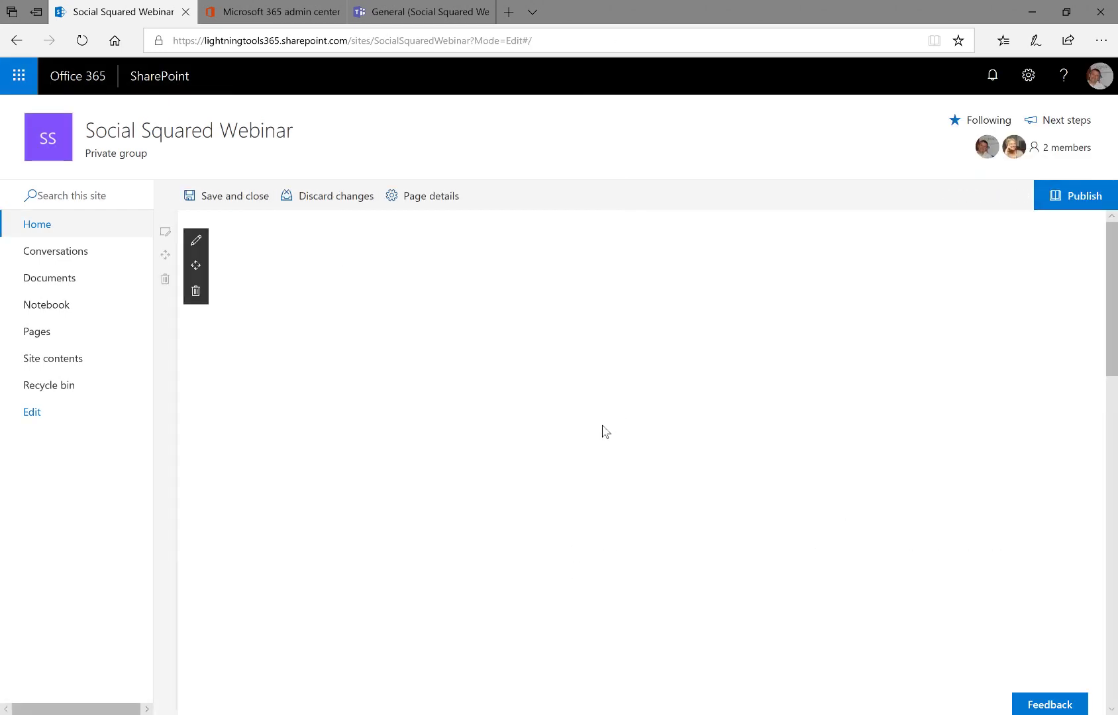
click(197, 242)
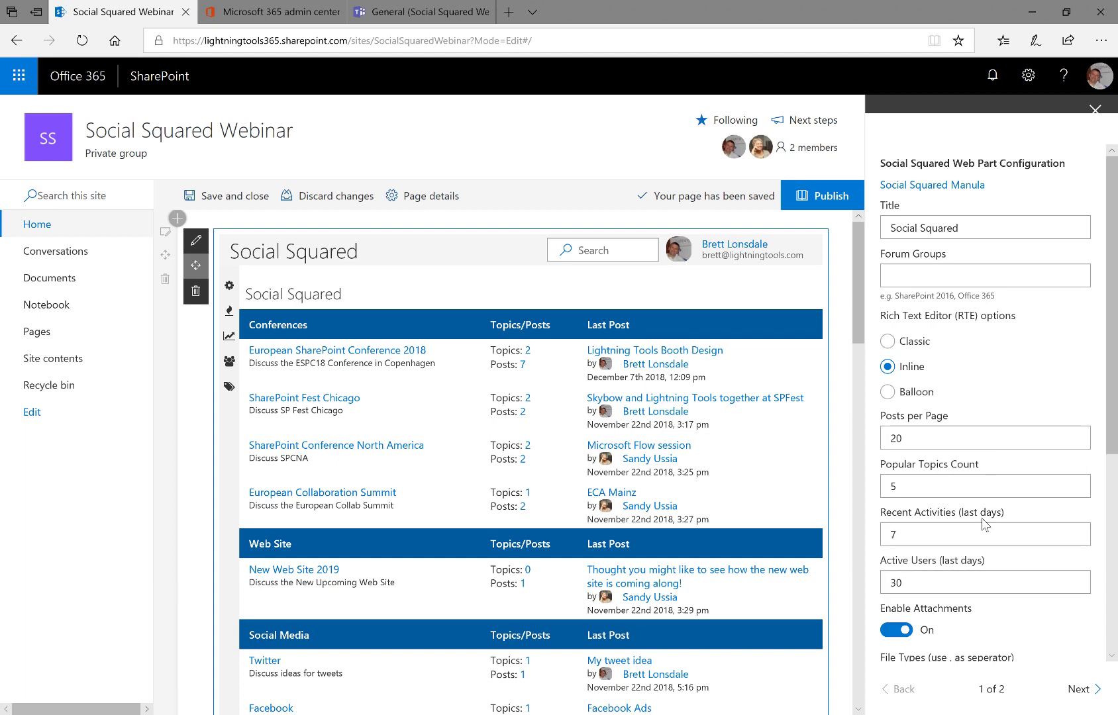
scroll(994, 523, down, 3)
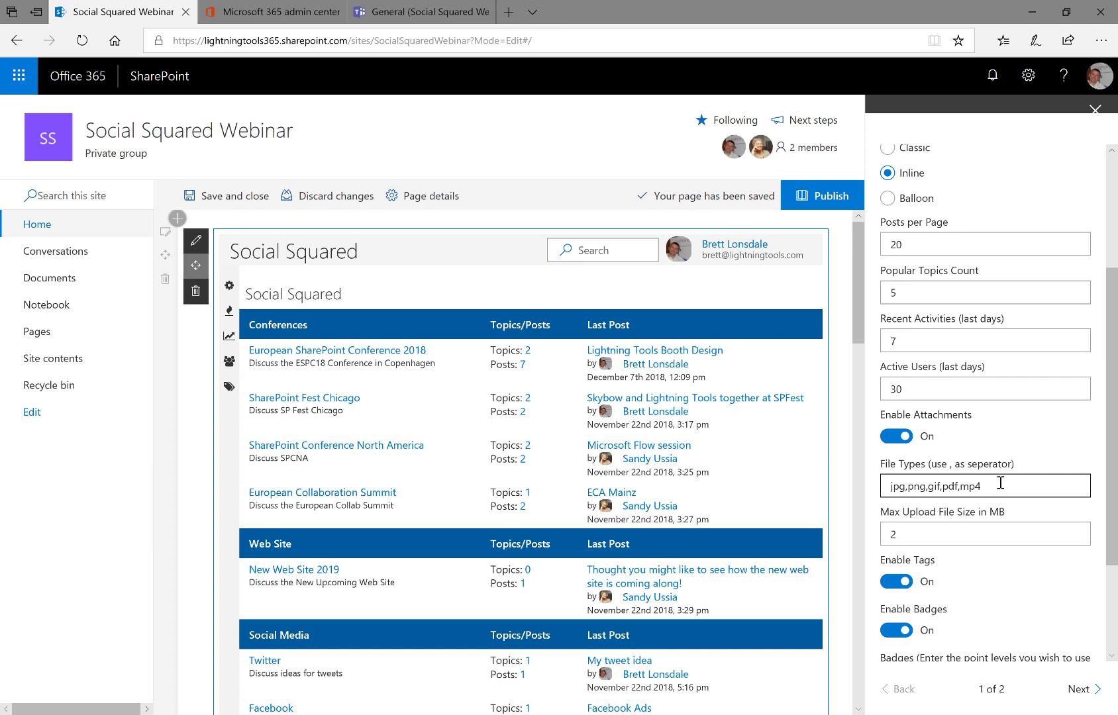
scroll(987, 511, down, 3)
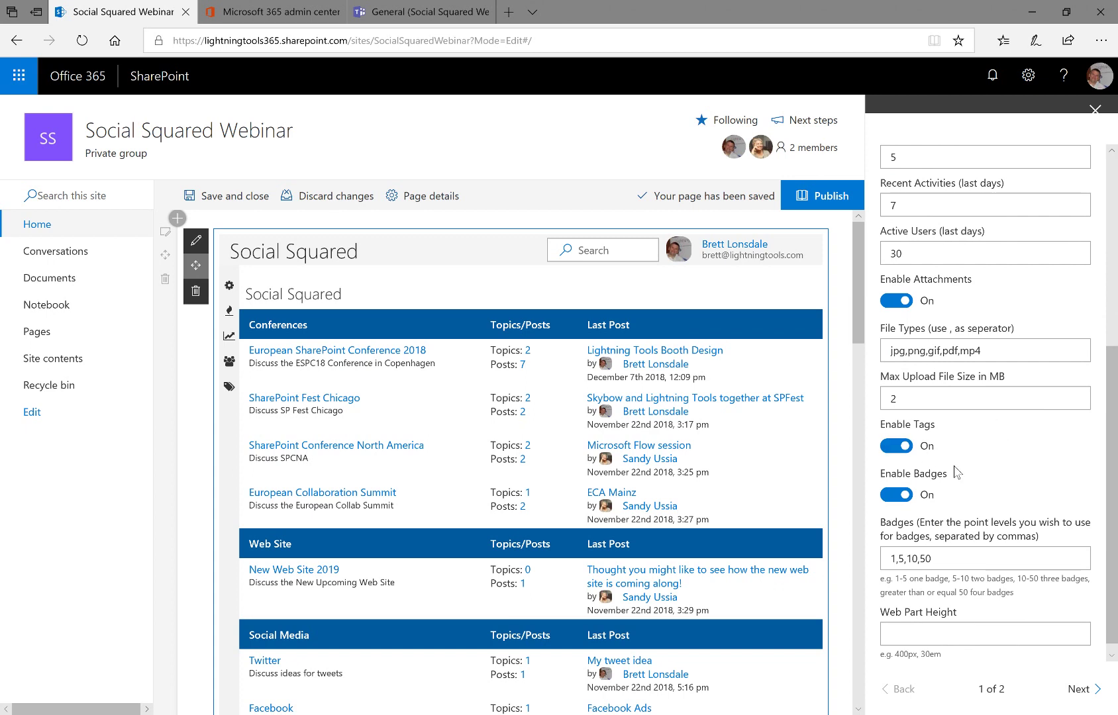
scroll(958, 473, down, 1)
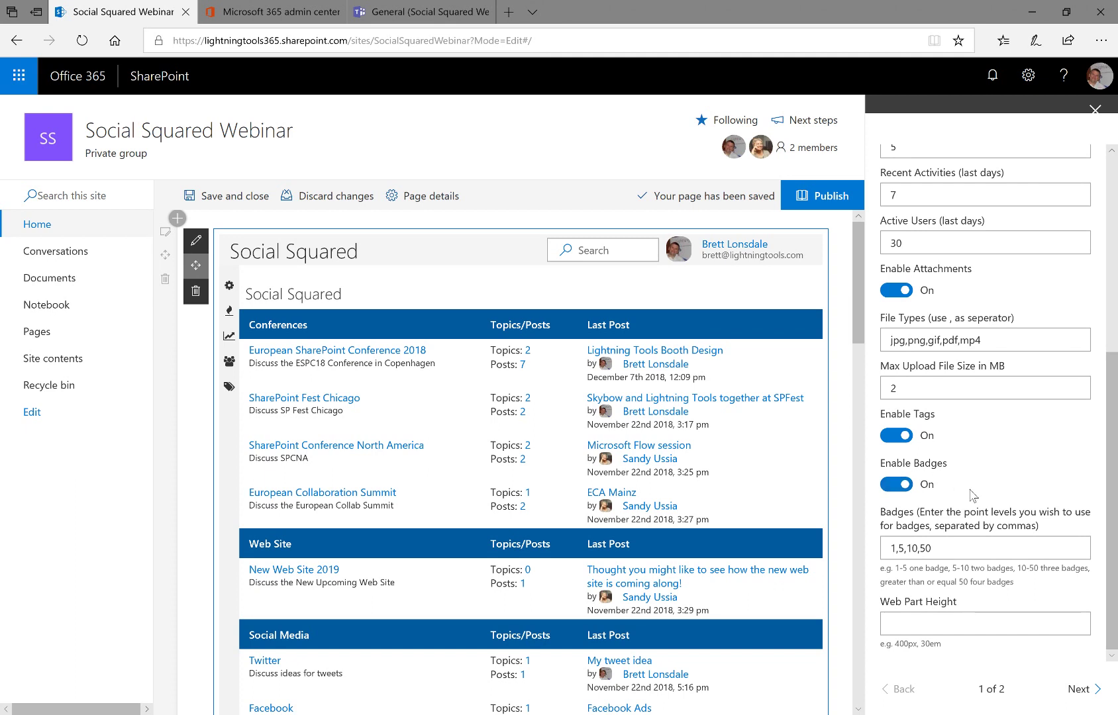
scroll(971, 492, up, 5)
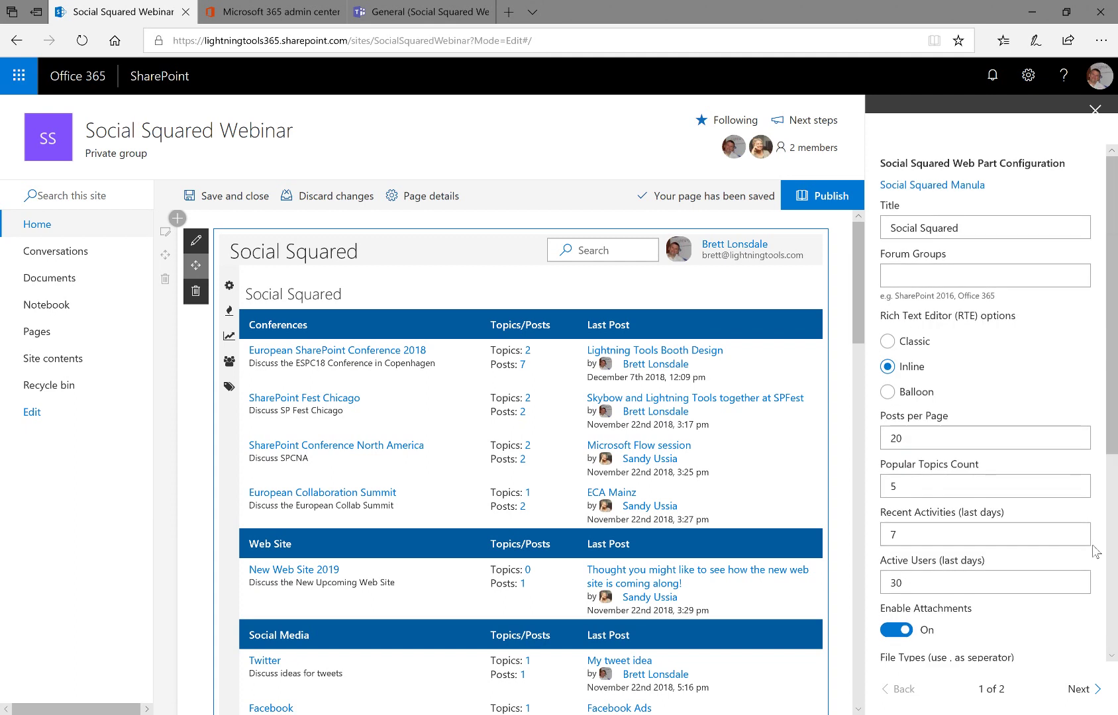
click(1095, 110)
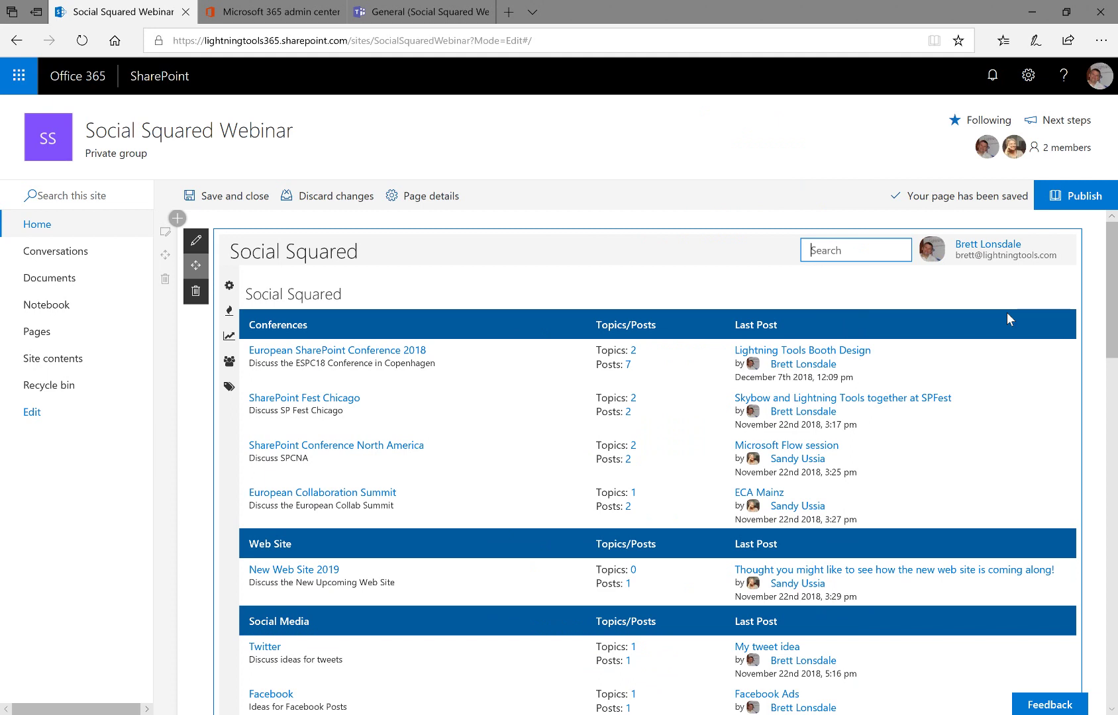
click(1084, 203)
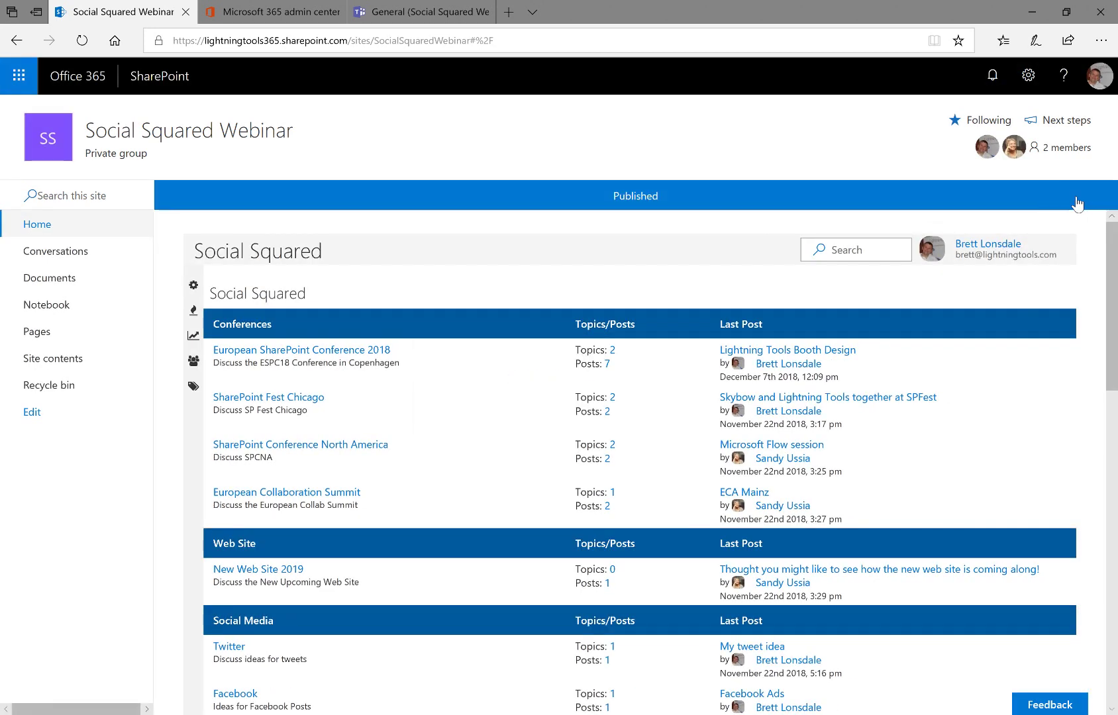
- Preview the Green SharePoint theme on the site, and cancel without applying it
click(1028, 87)
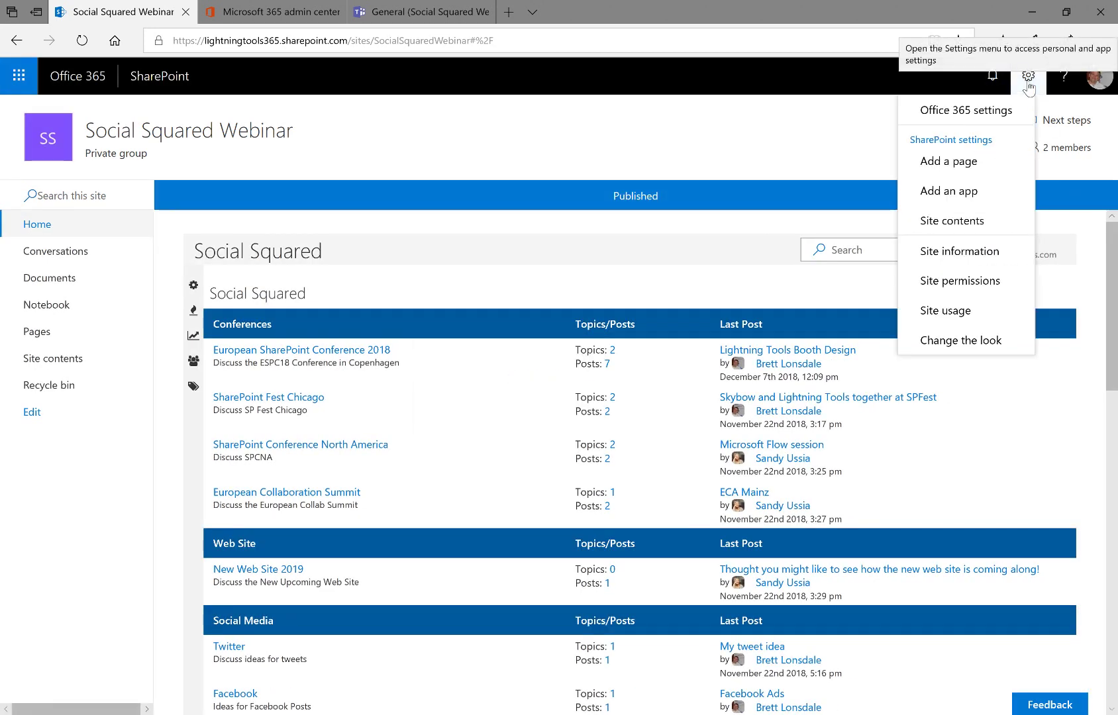
click(998, 346)
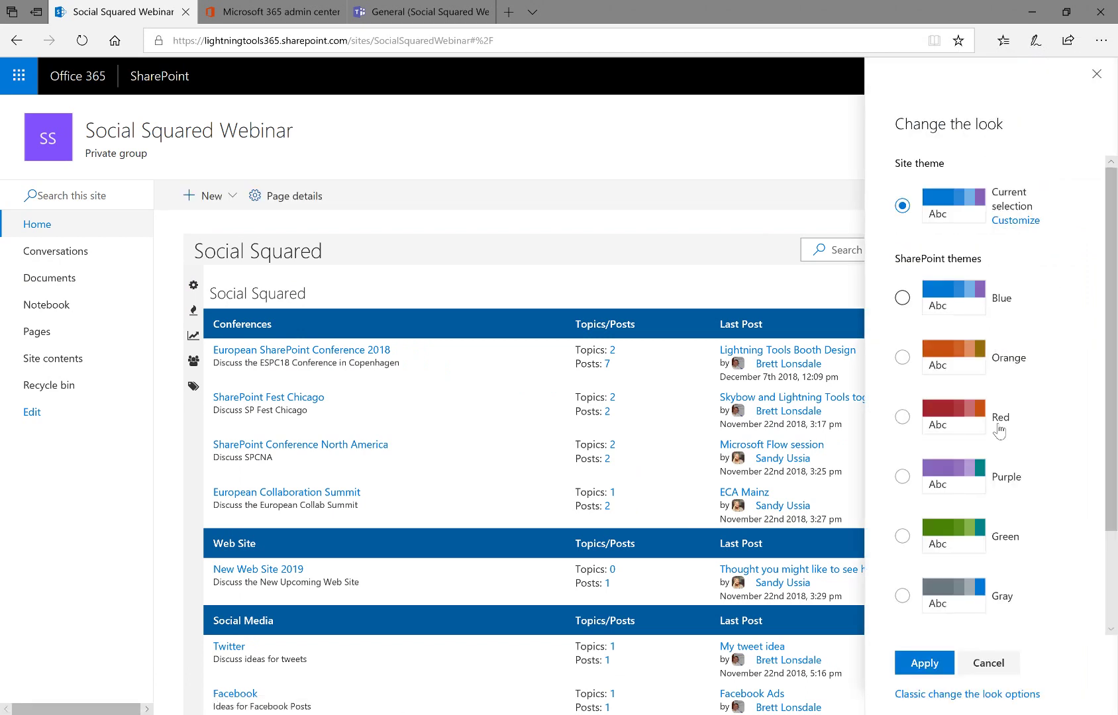
click(903, 536)
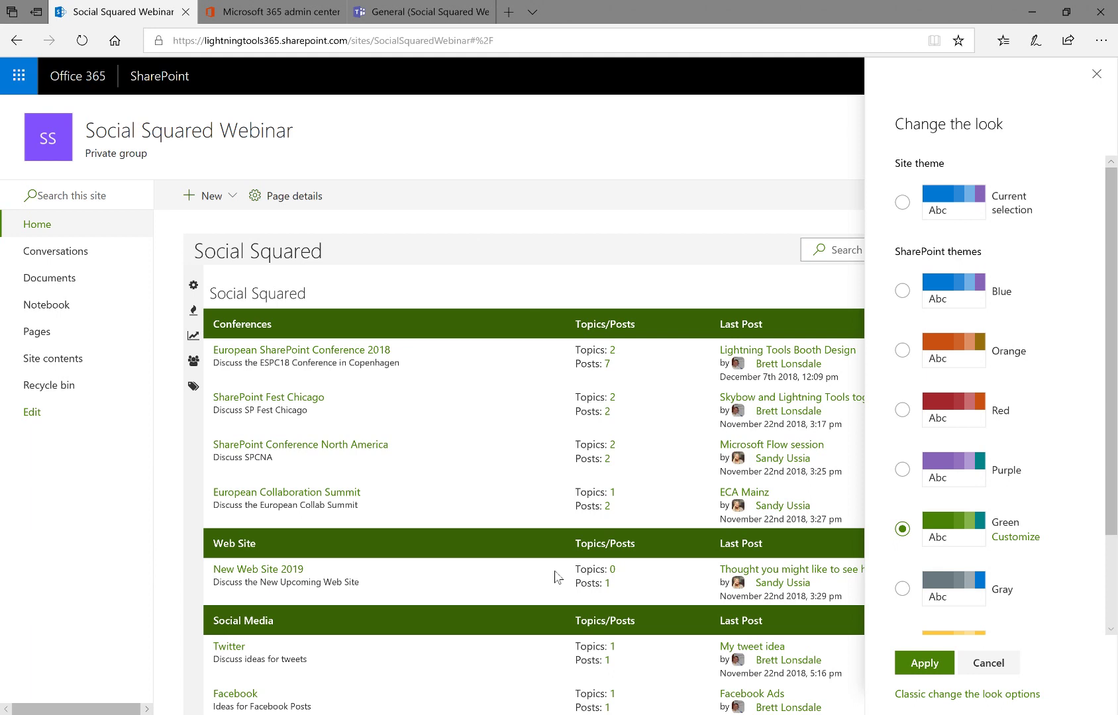
click(979, 664)
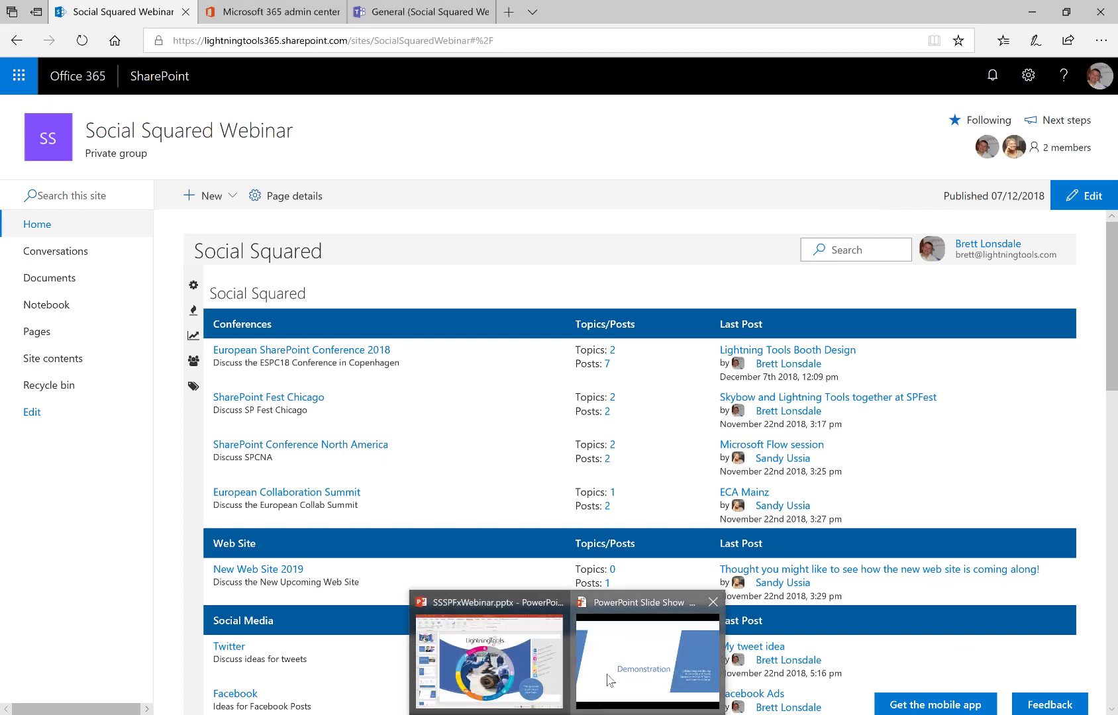
click(656, 651)
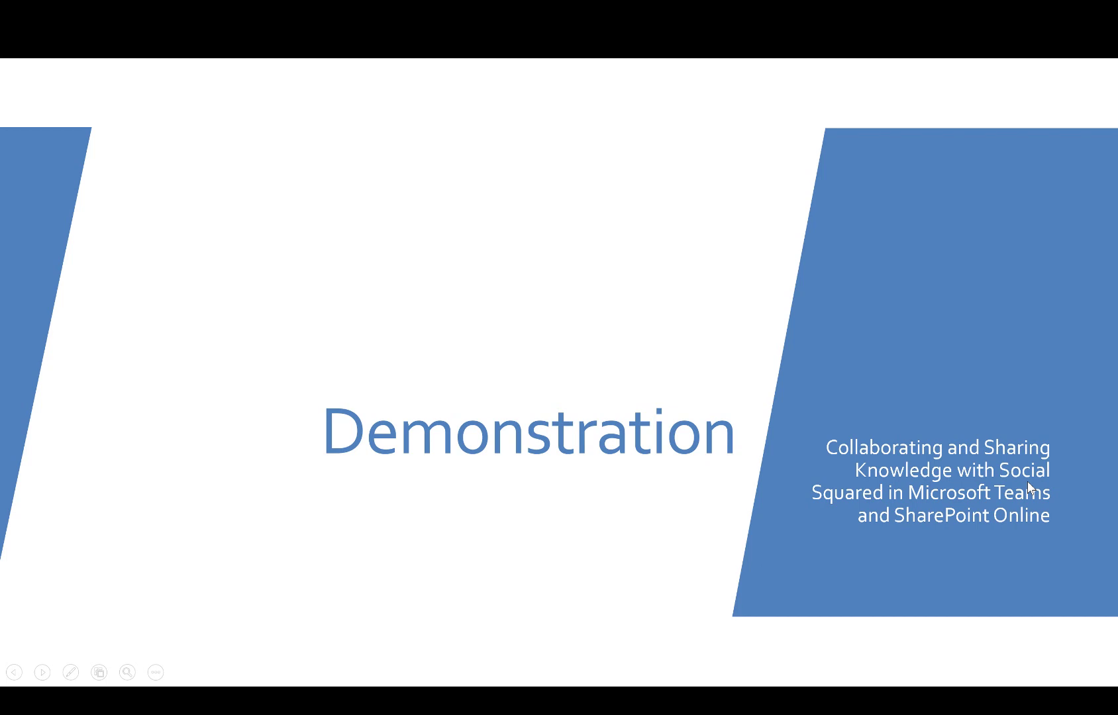
key(alt+Tab)
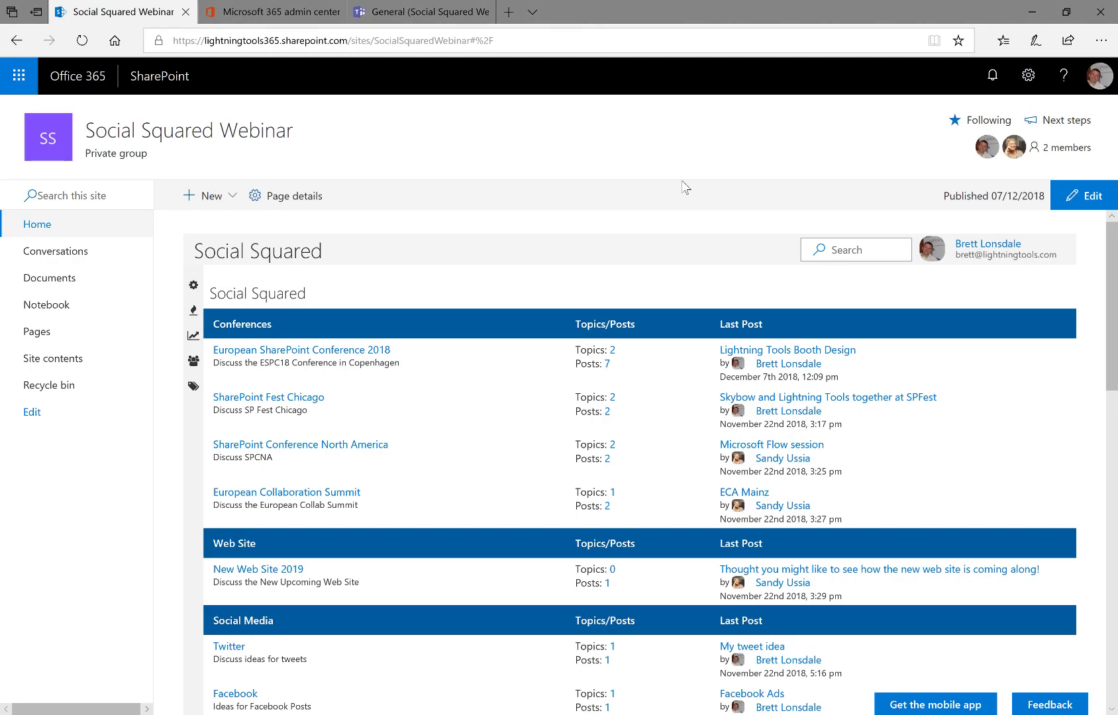
- Switch to Microsoft Teams, refresh the page, and open the 2019 Brochure forum in the Social Squared Webinar team
click(439, 21)
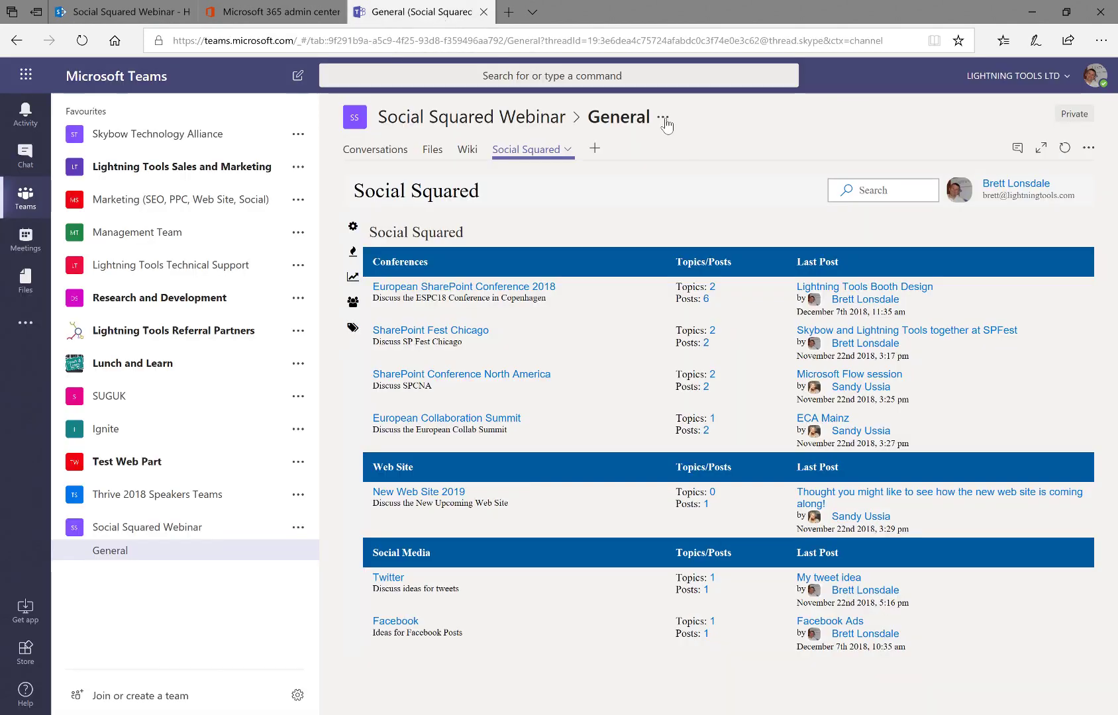
key(F5)
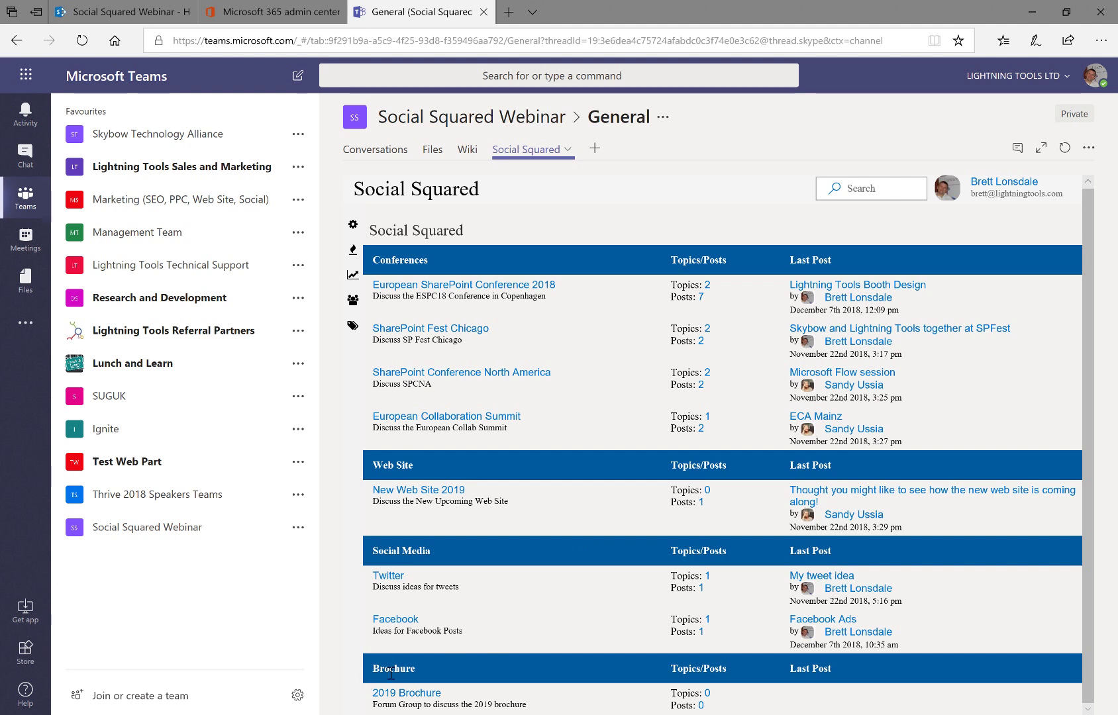
click(416, 696)
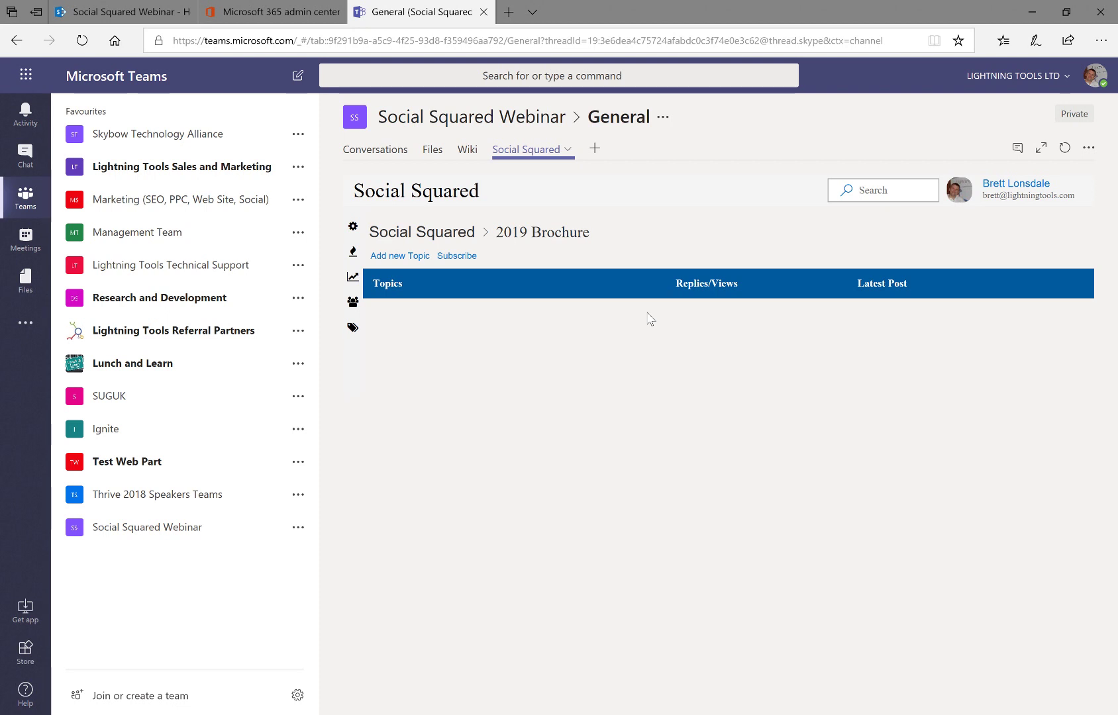
- Fill in a new topic in the 2019 Brochure forum with subject "Front Cover" and message "What will we have on the front cover?"
click(387, 260)
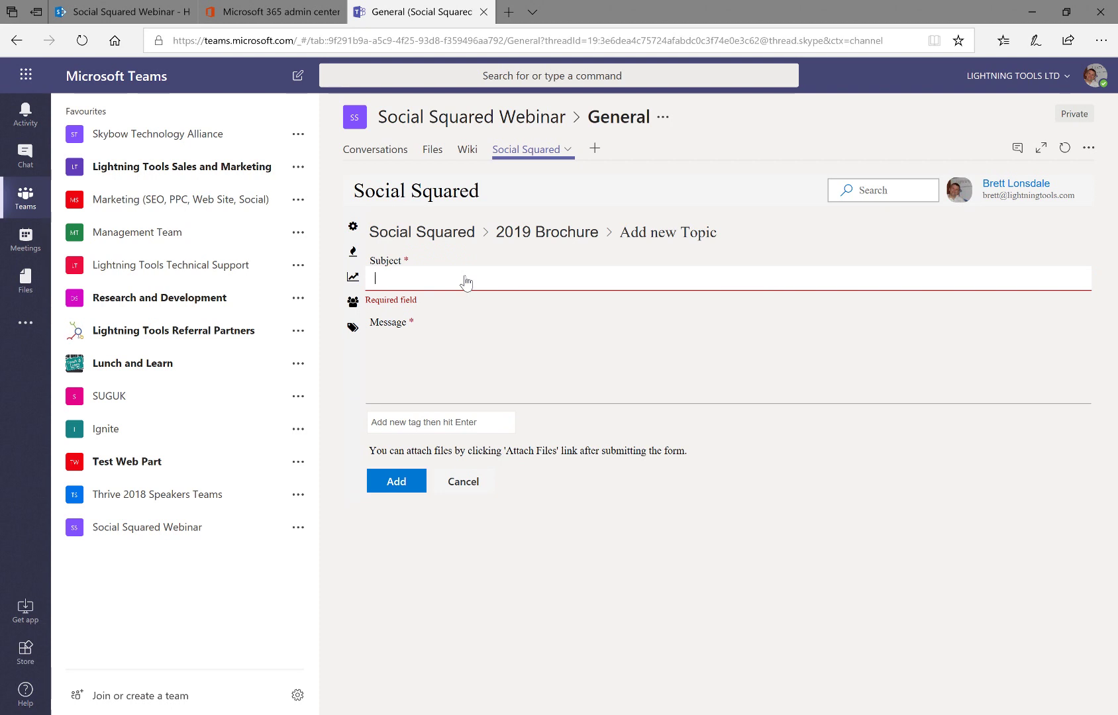
text(Front Cover)
click(622, 356)
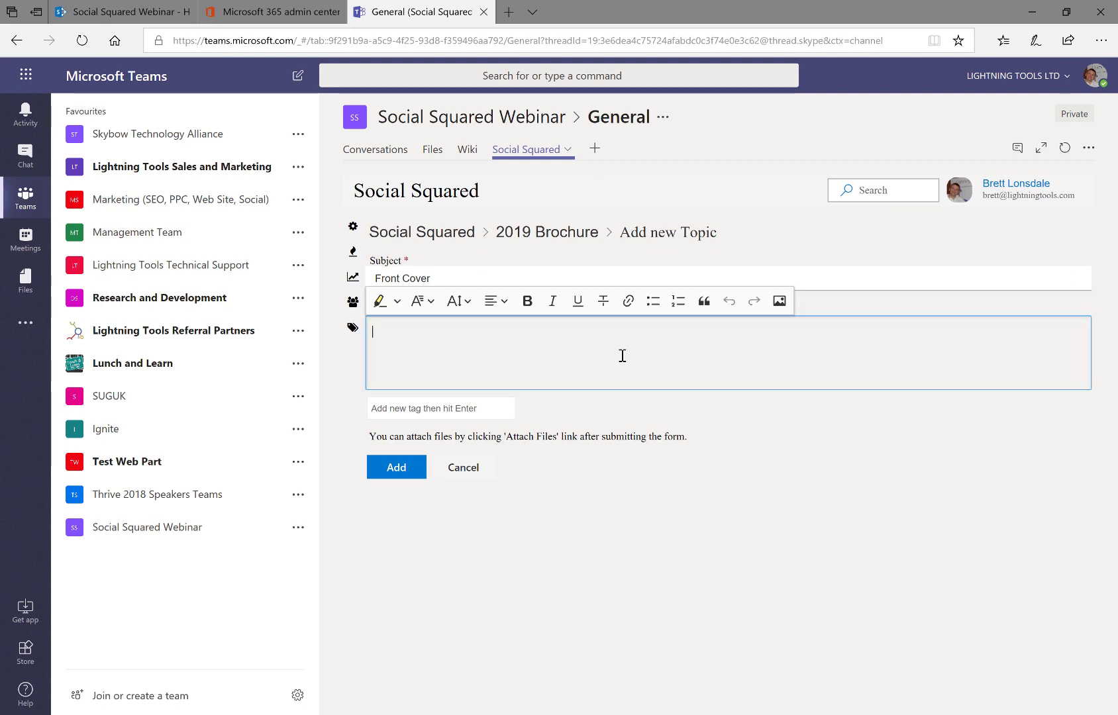
text(What will we have on the front cover?)
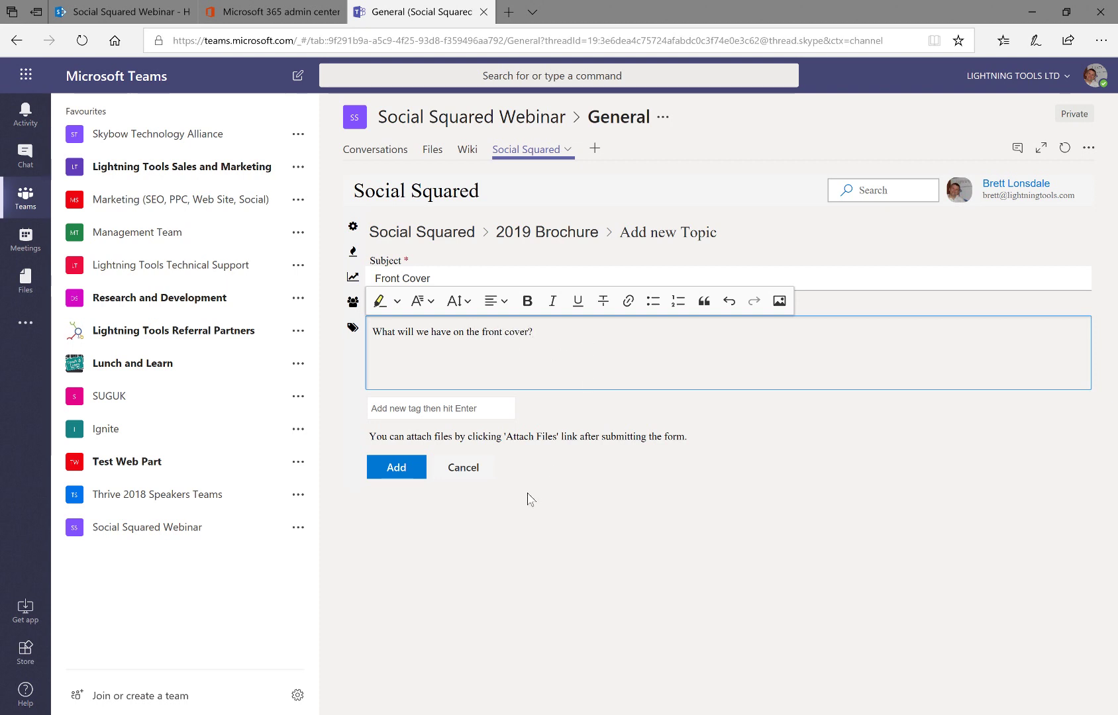
- Enter the tag "Brochure" for the Front Cover topic and submit the topic
click(419, 408)
text(C)
key(BackSpace)
text(Brochure)
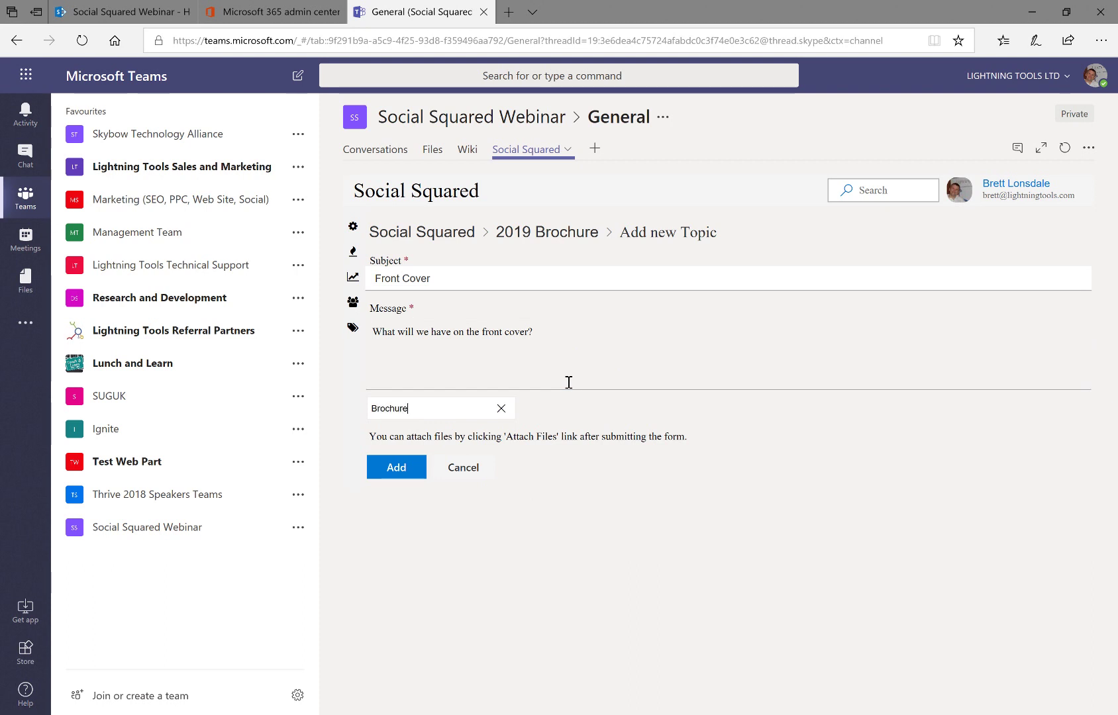
click(399, 467)
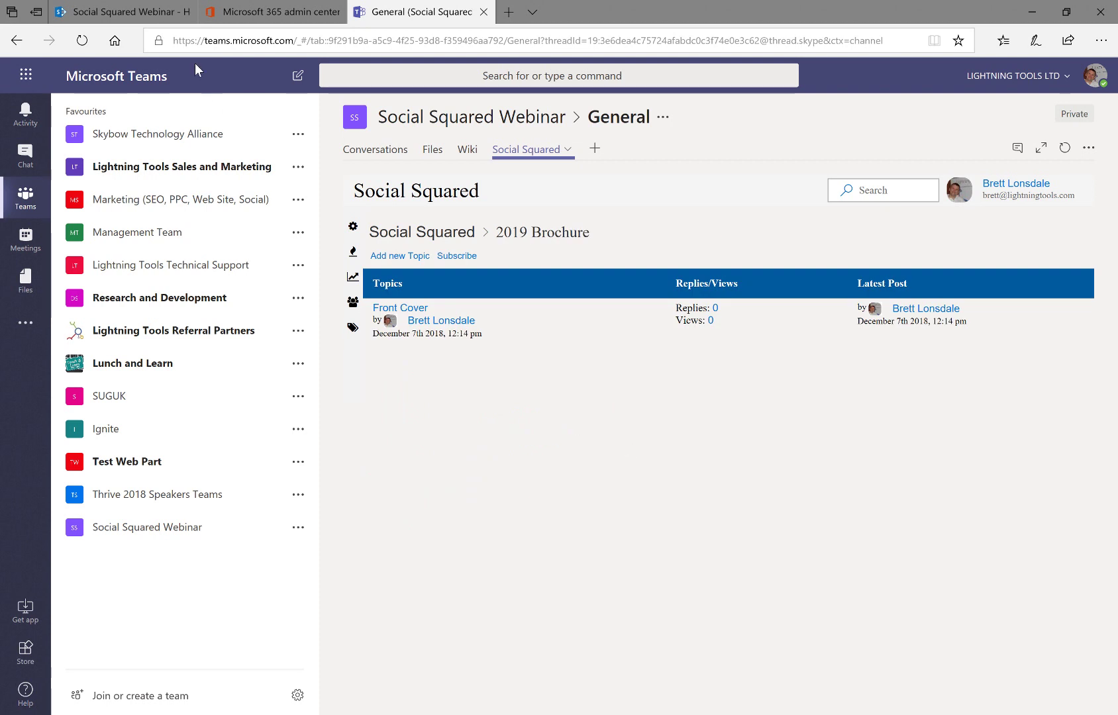
- Switch back to the SharePoint site, refresh it, and check the 2019 Brochure forum for the Front Cover topic
click(128, 12)
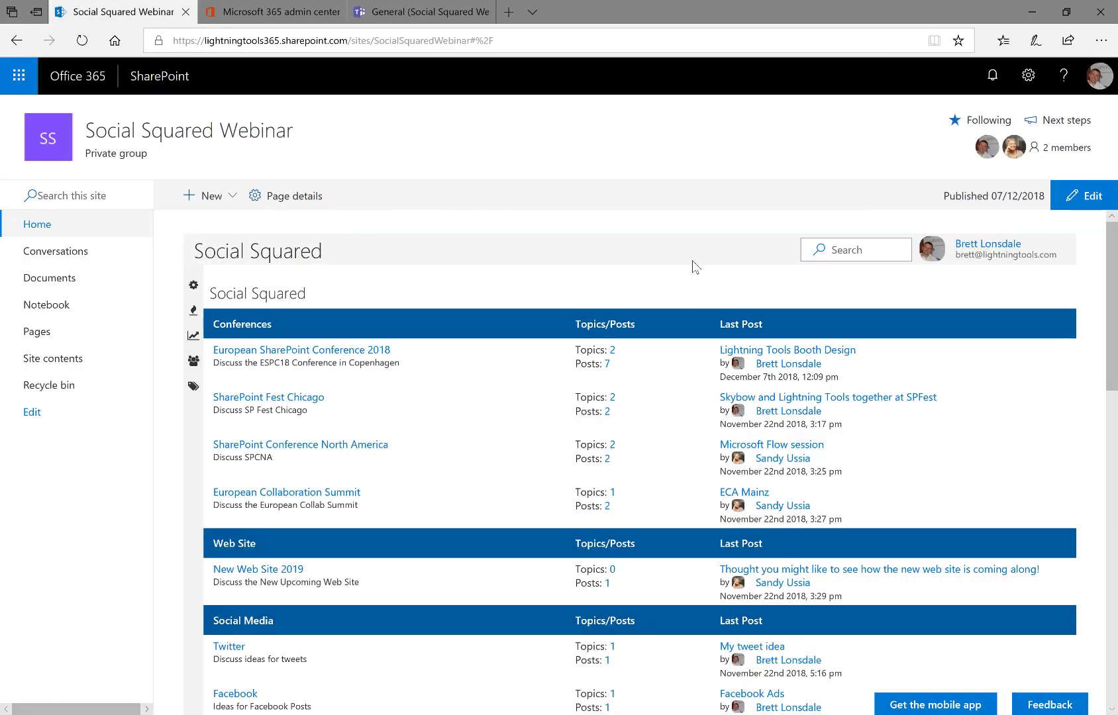
key(F5)
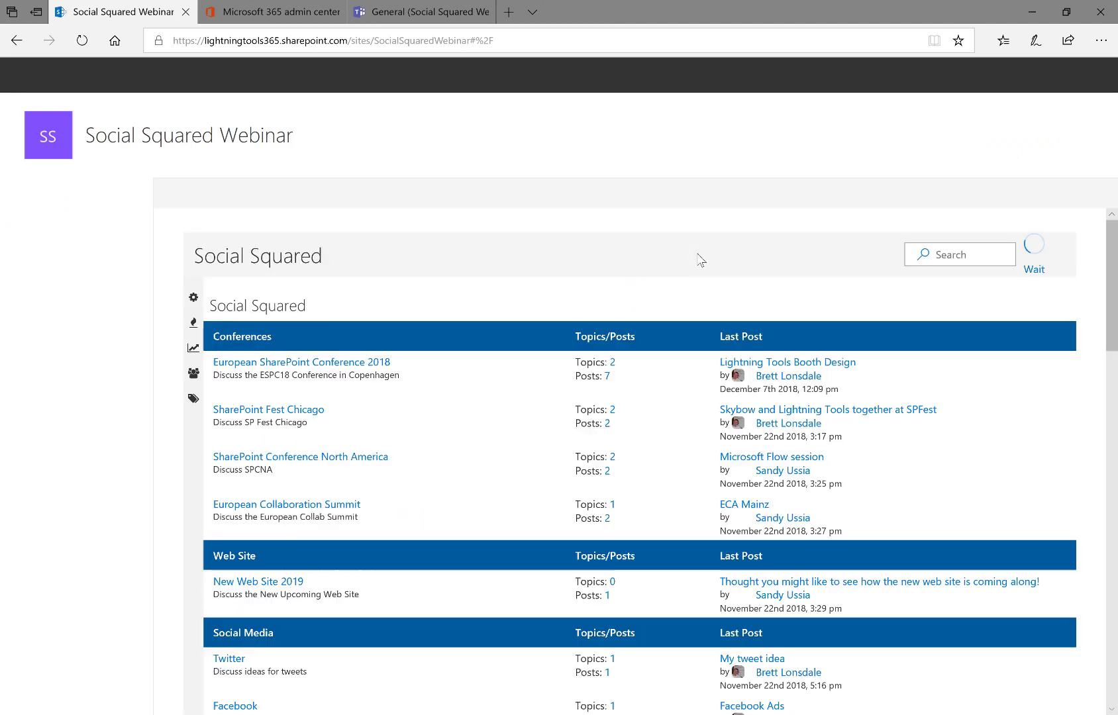
scroll(699, 257, down, 5)
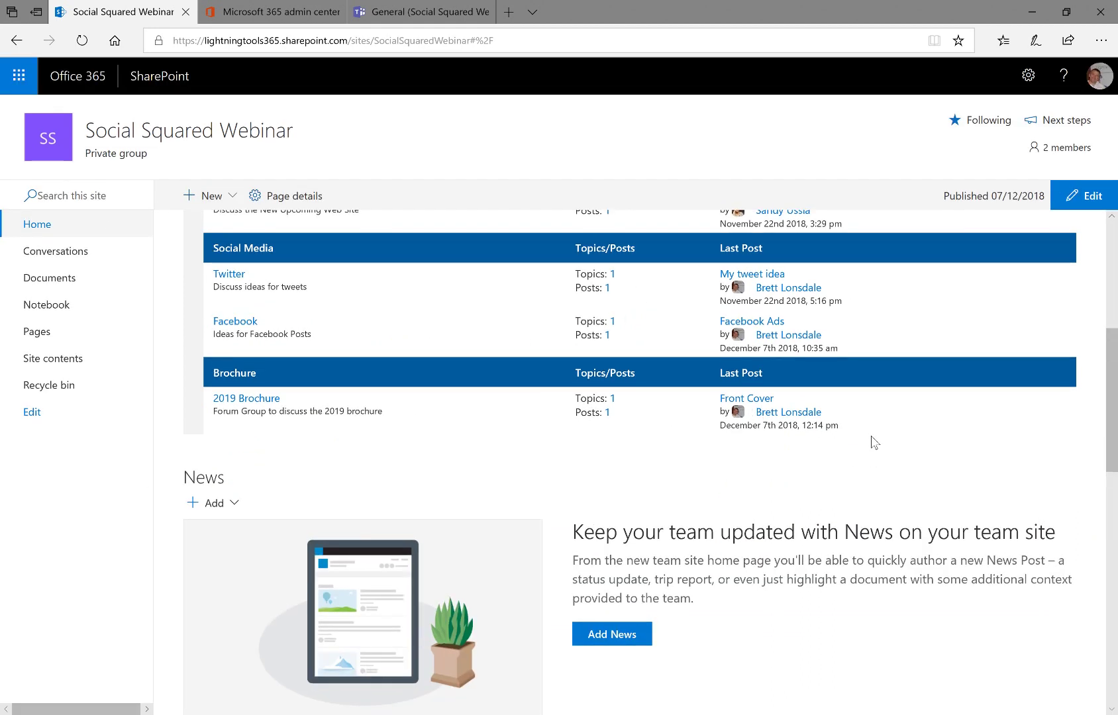
scroll(841, 477, up, 5)
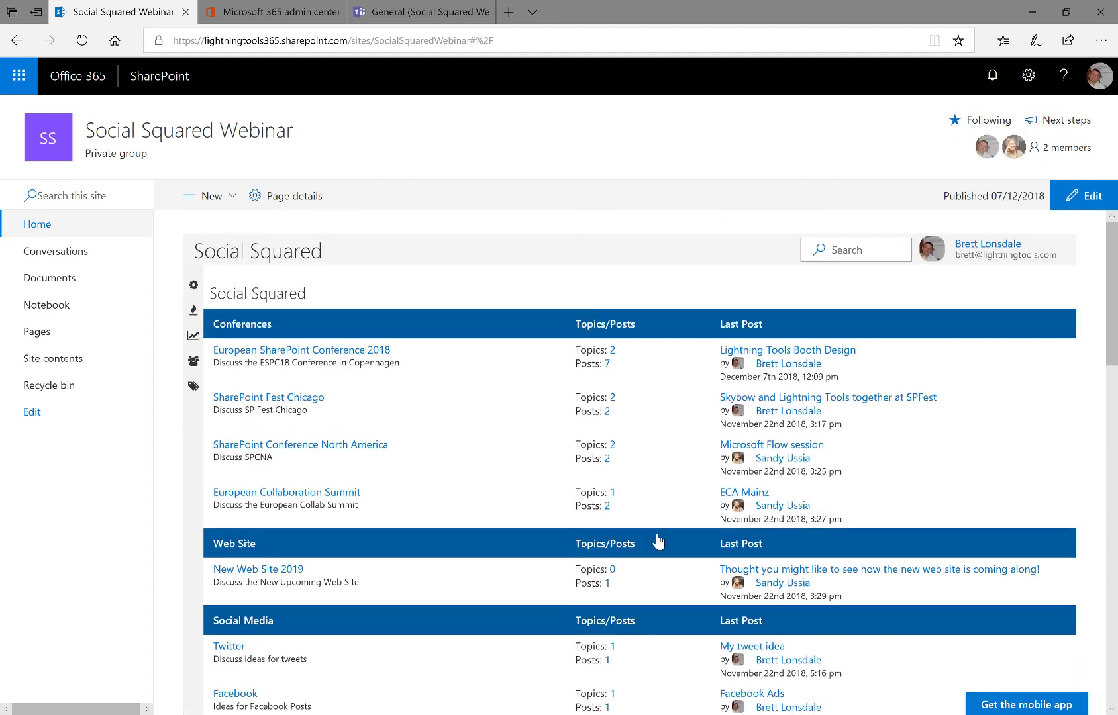